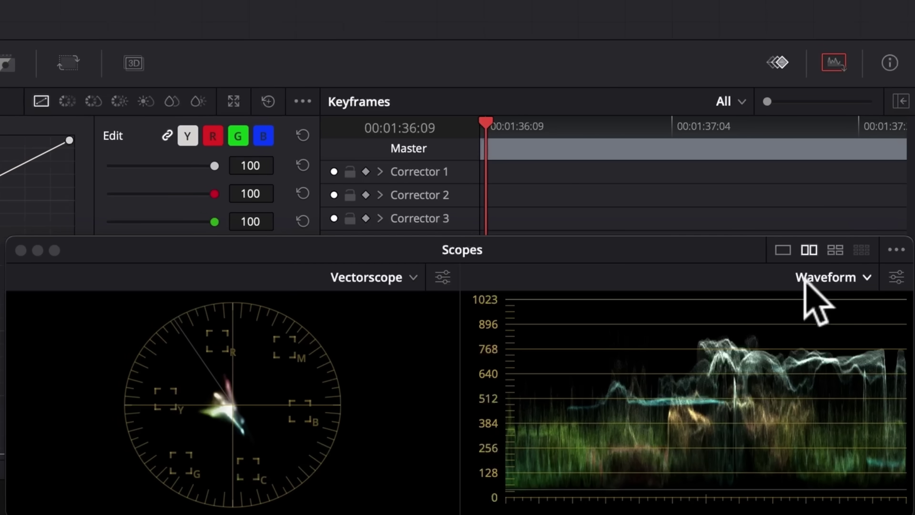
Check the waveform and vectorscope display settings
left_click(896, 274)
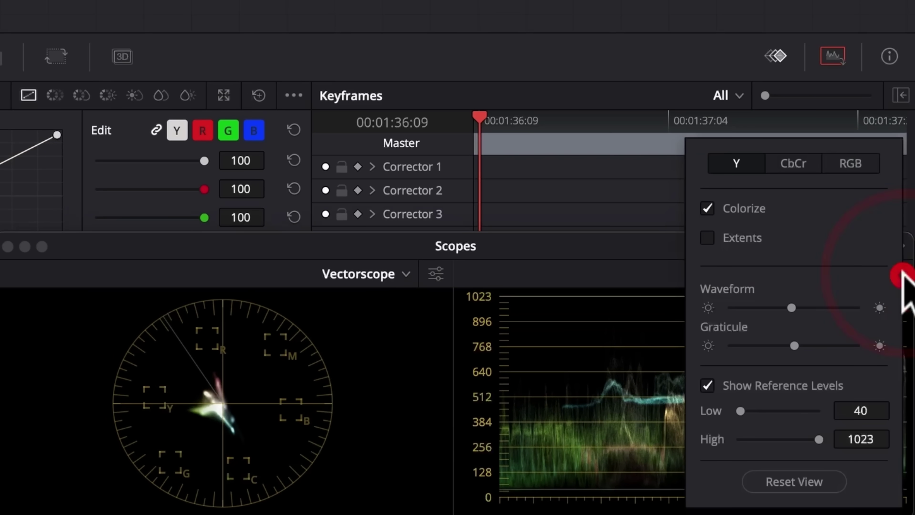
left_click(604, 263)
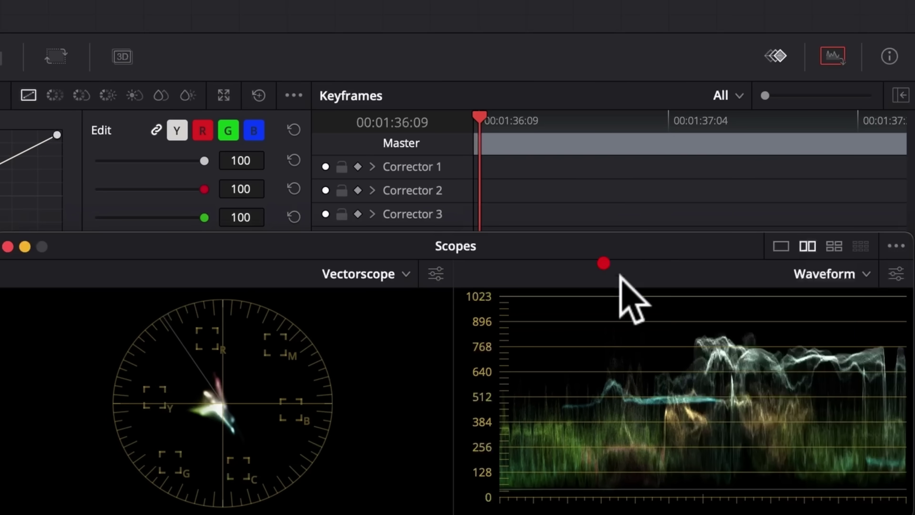
left_click(435, 273)
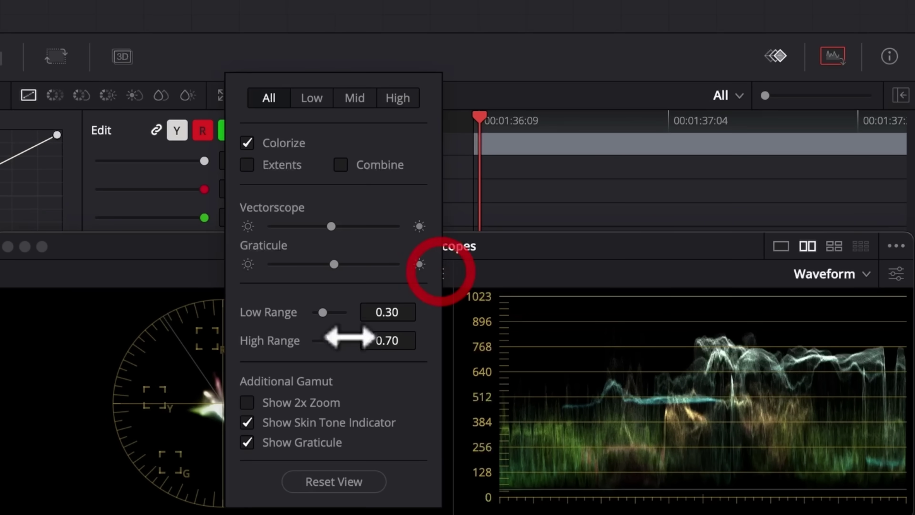
left_click(100, 245)
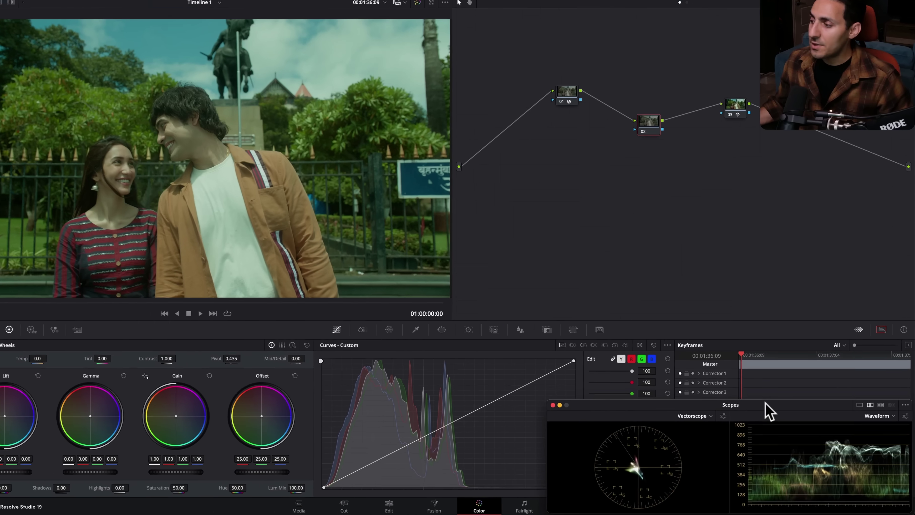
left_click(548, 243)
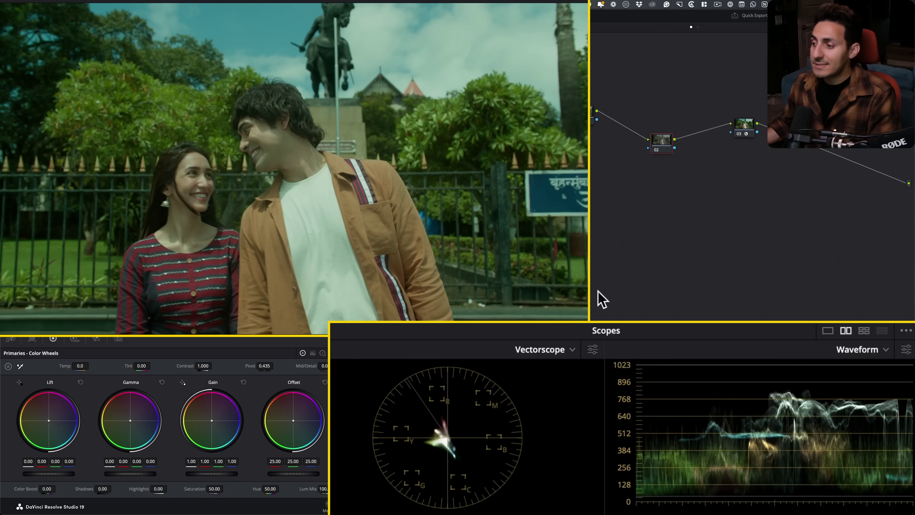
key("Down")
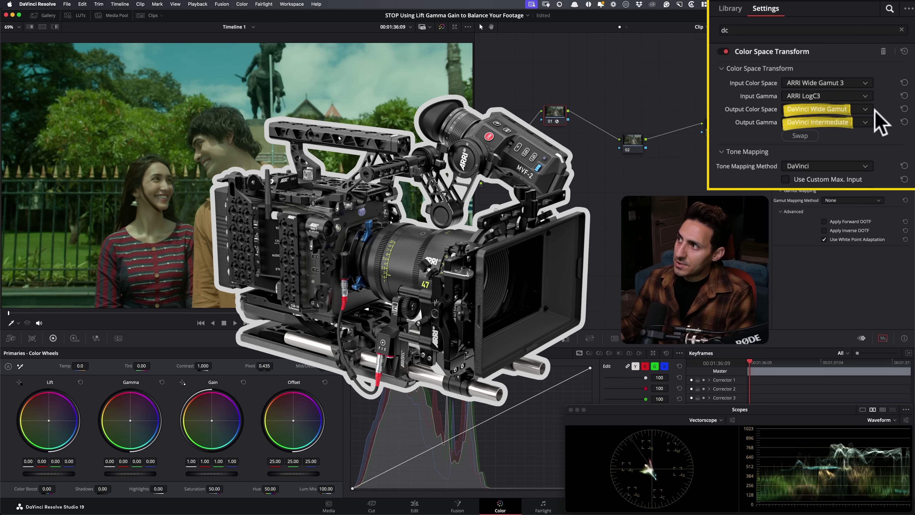
Move node 03 below node 02 and inspect the input Color Space Transform node settings
left_click(627, 145)
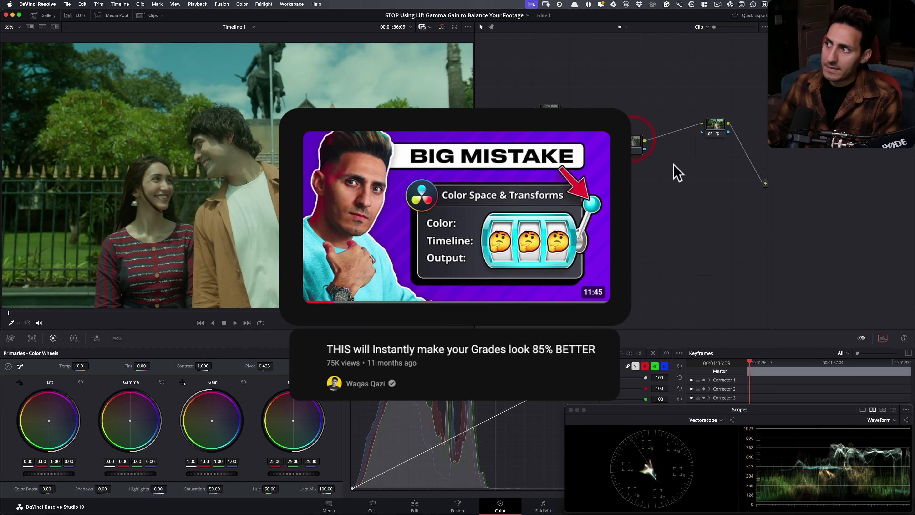
left_click_drag(717, 126, 697, 183)
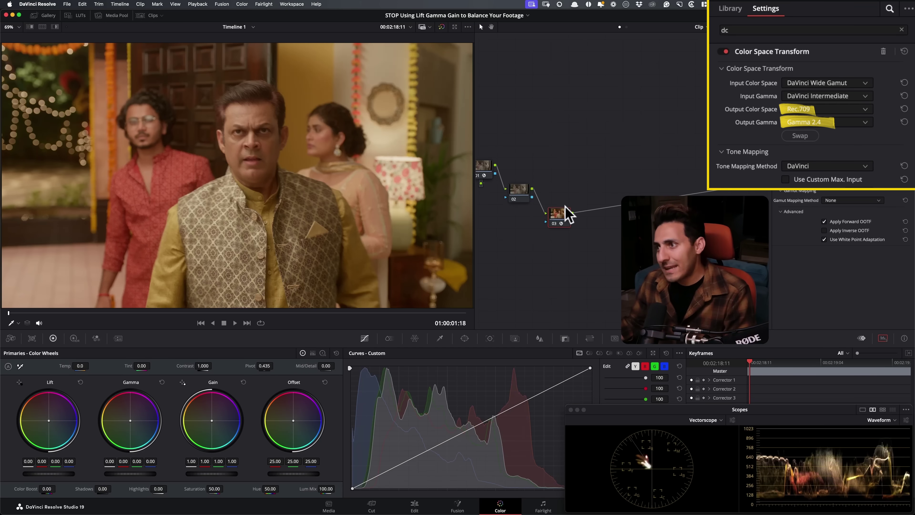
left_click(492, 135)
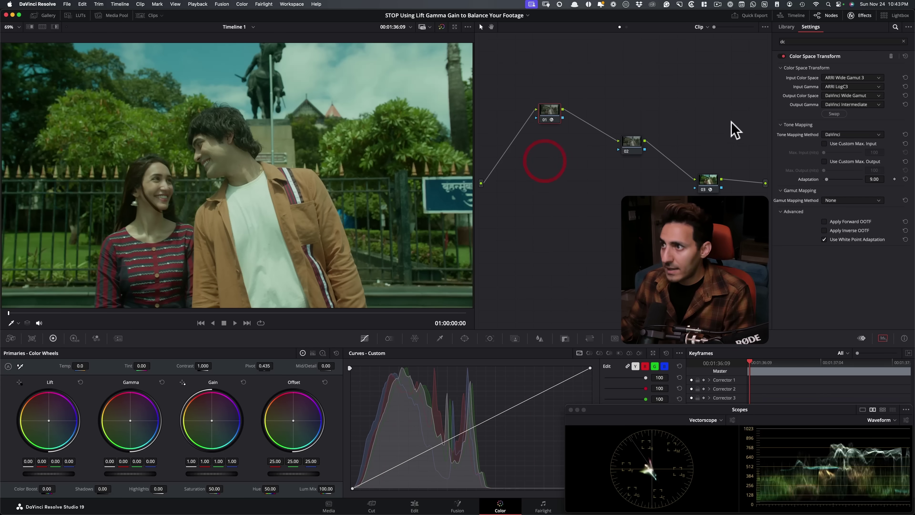
left_click(859, 16)
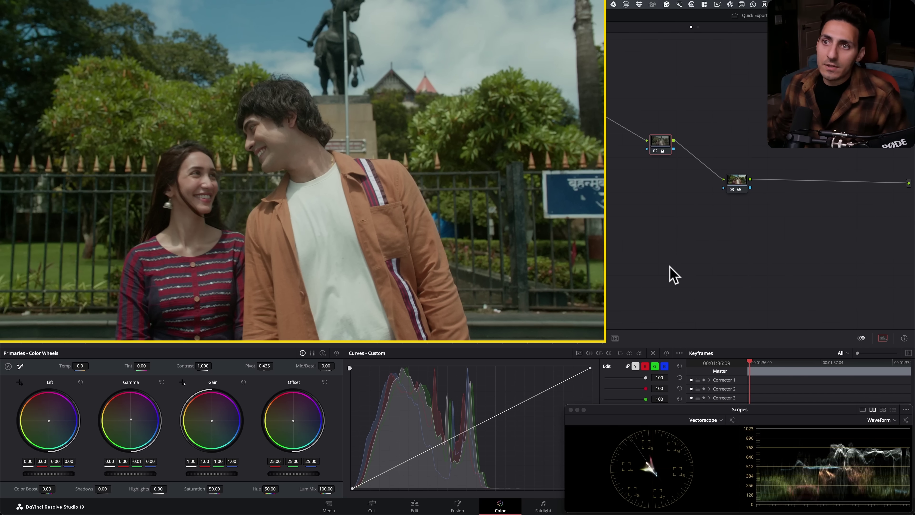
Toggle node 02 on and off to compare, then white-balance on the man's white shirt
key("ctrl+d")
key("ctrl+d")
key("ctrl+d")
key("ctrl+d")
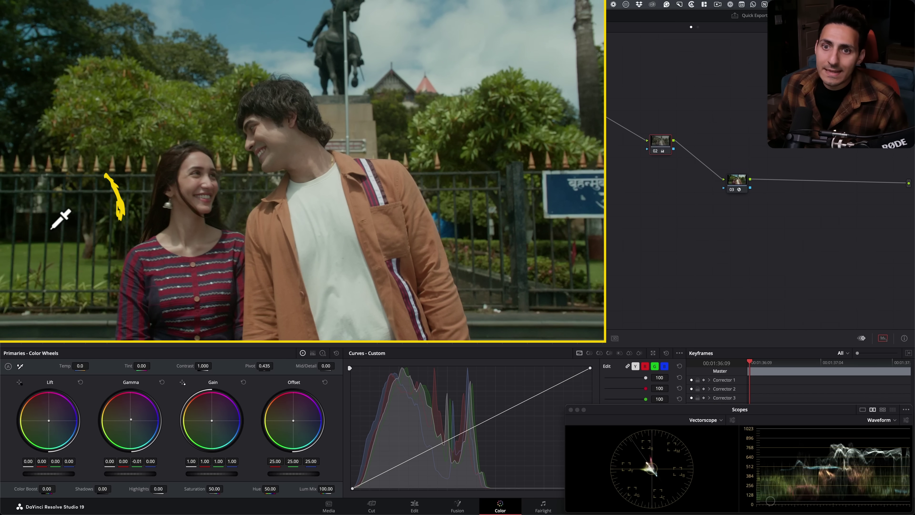
key("ctrl+d")
key("ctrl+d")
key("ctrl+d")
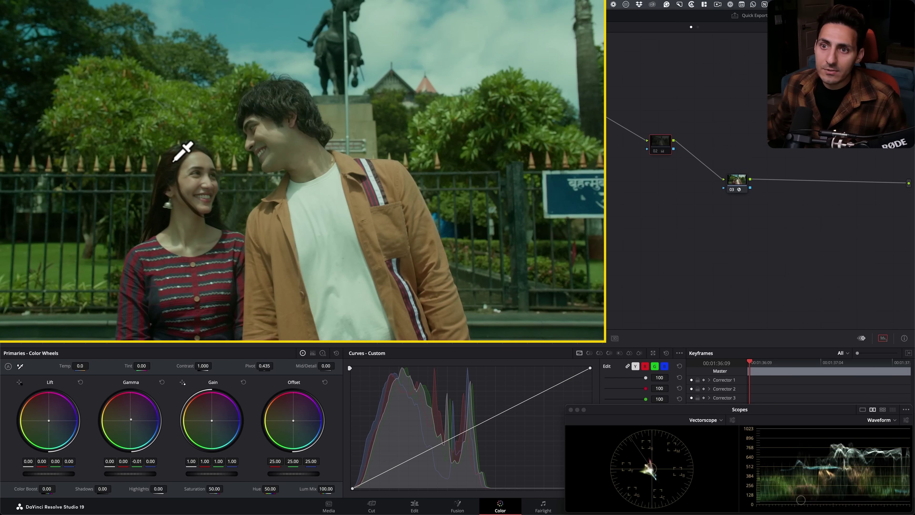
key("ctrl+d")
key("ctrl+d")
key("ctrl+d")
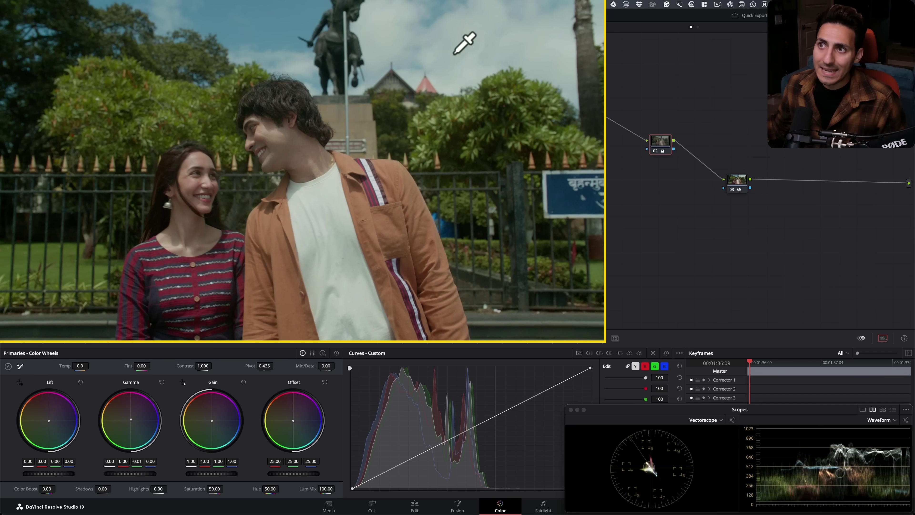
key("ctrl+d")
key("ctrl+d")
key("ctrl+d")
key("ctrl+d")
key("ctrl+d")
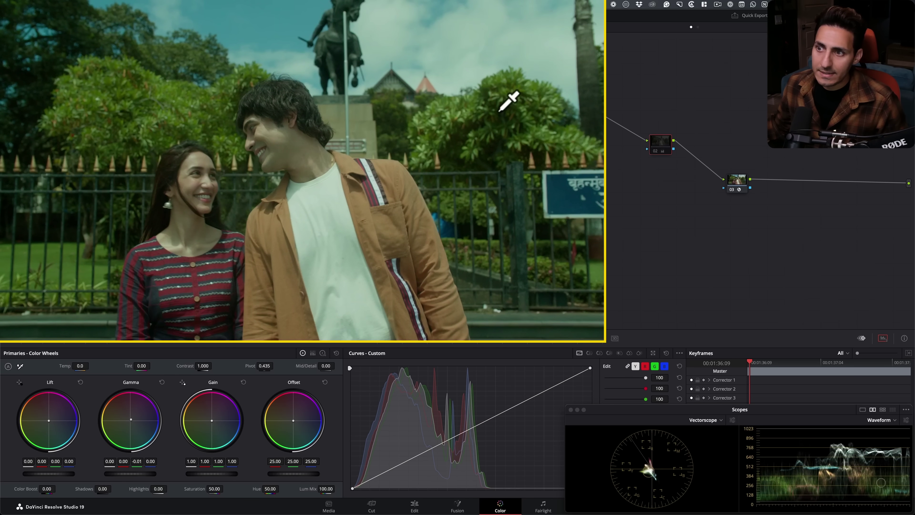
key("ctrl+d")
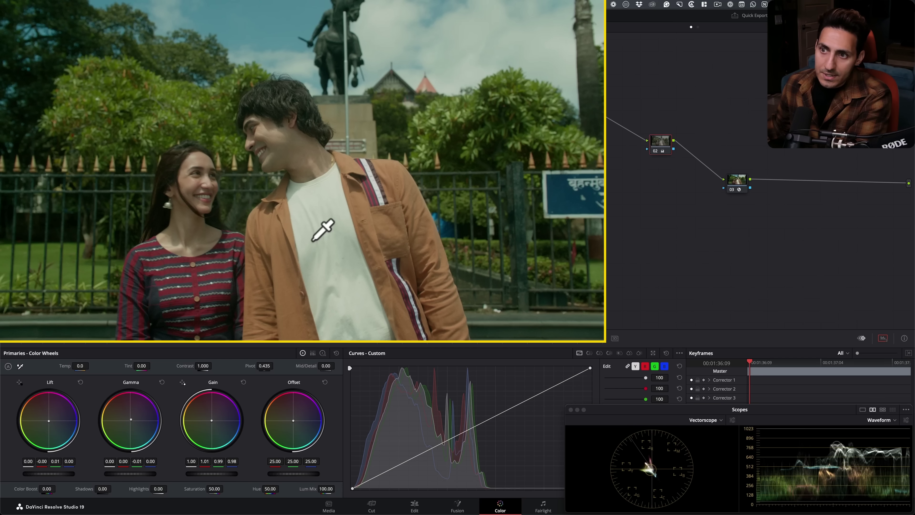
left_click(320, 196)
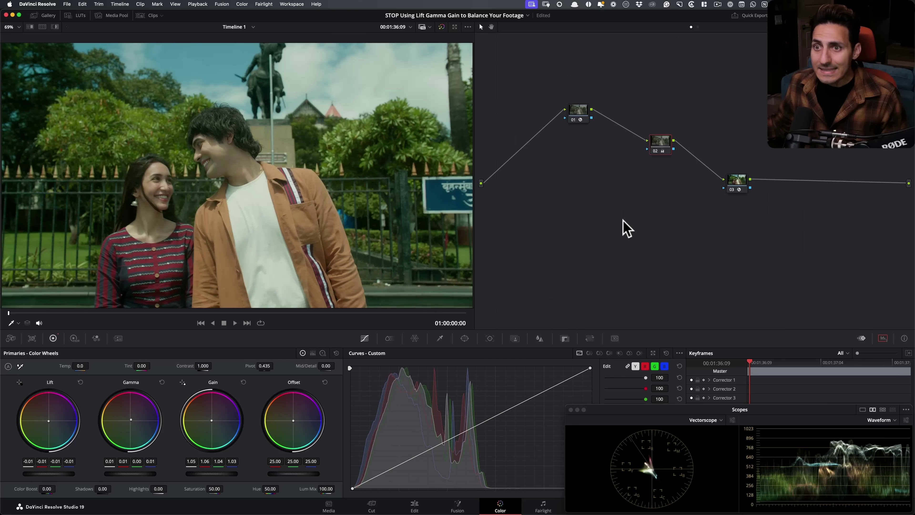
Go to the indoor clip at 02:19:00 and white-balance on the woman's pale dress
key("Down")
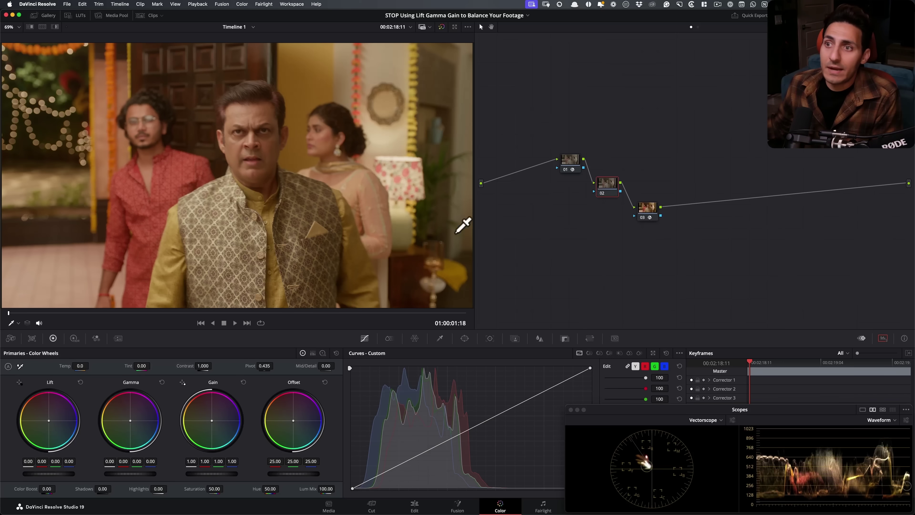
left_click(168, 313)
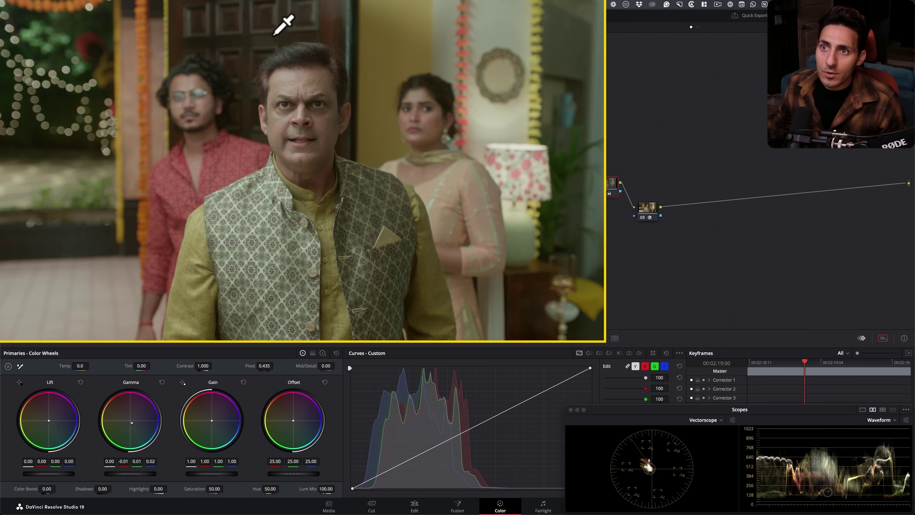
left_click(373, 109)
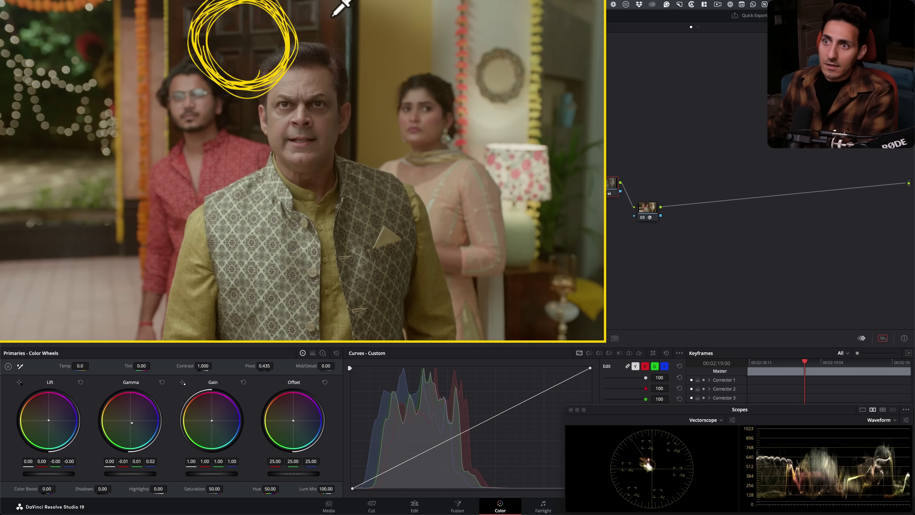
left_click(416, 162)
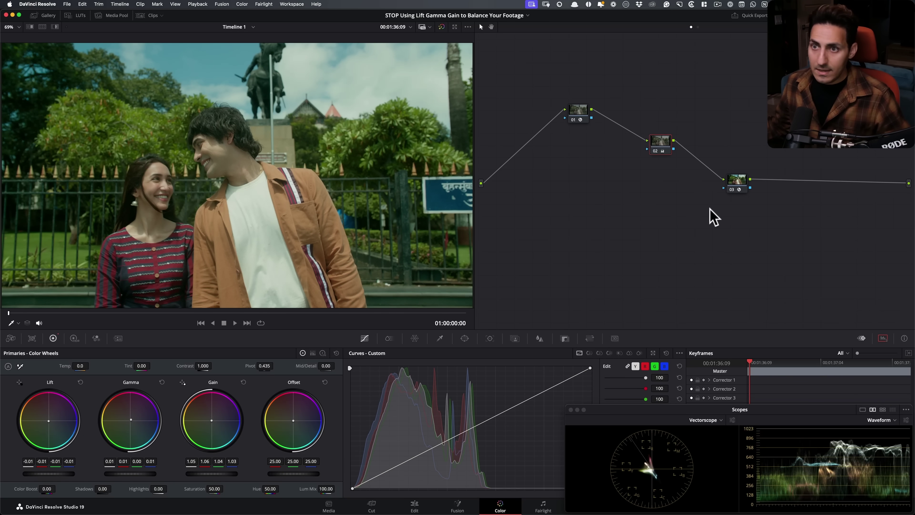
Add a new grade version, step between clips, and select node 02
key("super+y")
key("Down")
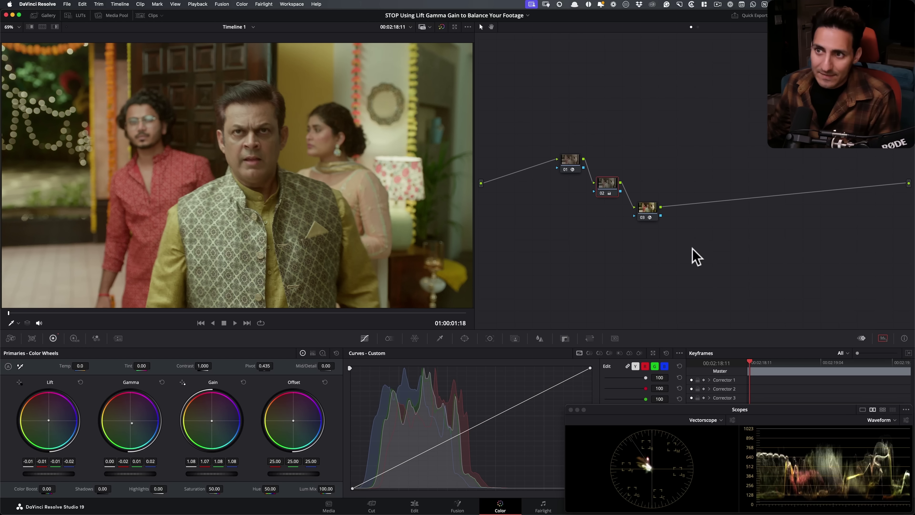
key("Up")
left_click(683, 149)
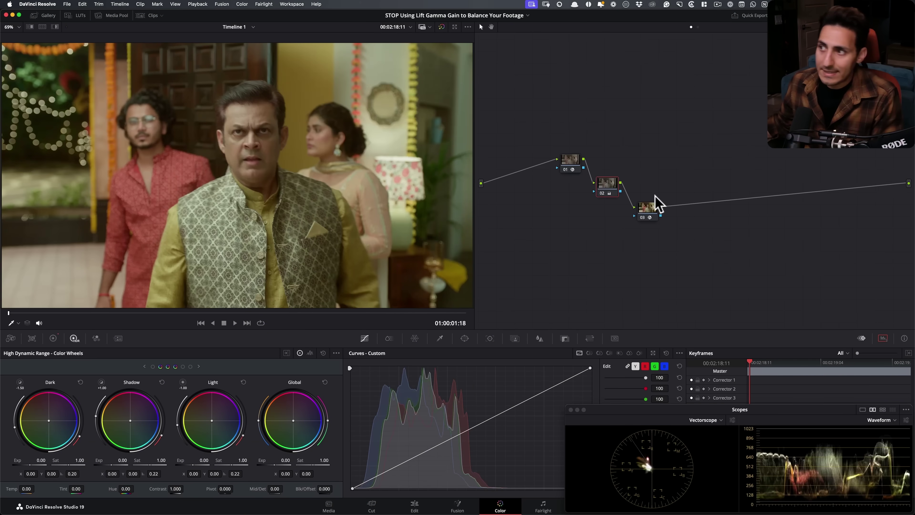
Change a processing option on node 02 and play through the clip
right_click(609, 187)
left_click(639, 197)
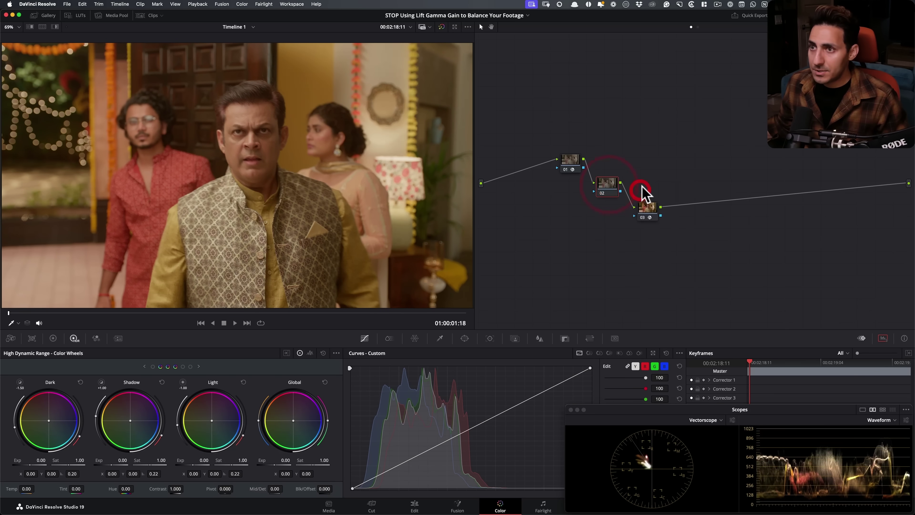
key("space")
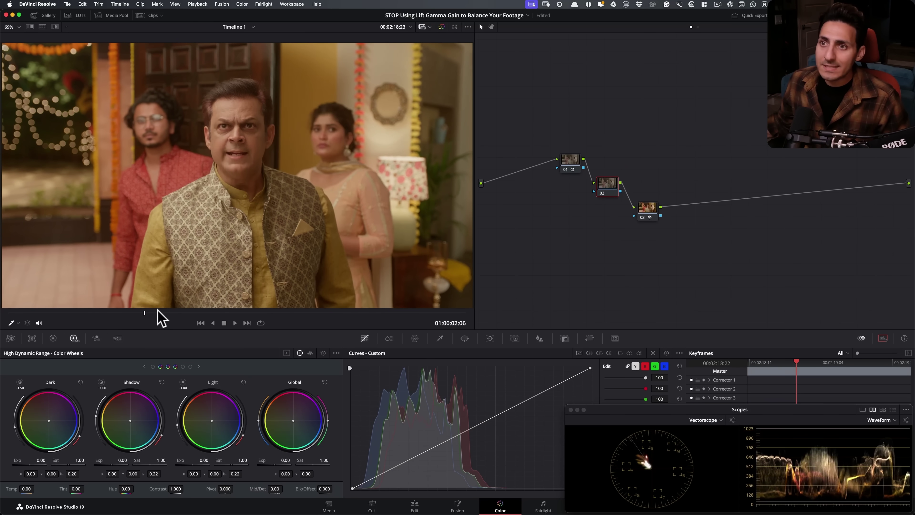
left_click(164, 312)
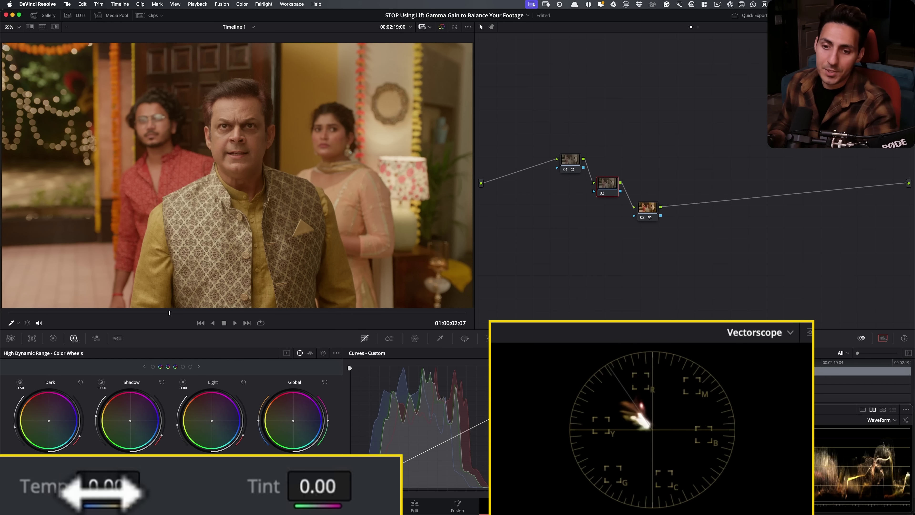
Cool the HDR temperature toward -4000, then reset Temp and Tint to 0.00
left_click_drag(100, 491, 97, 491)
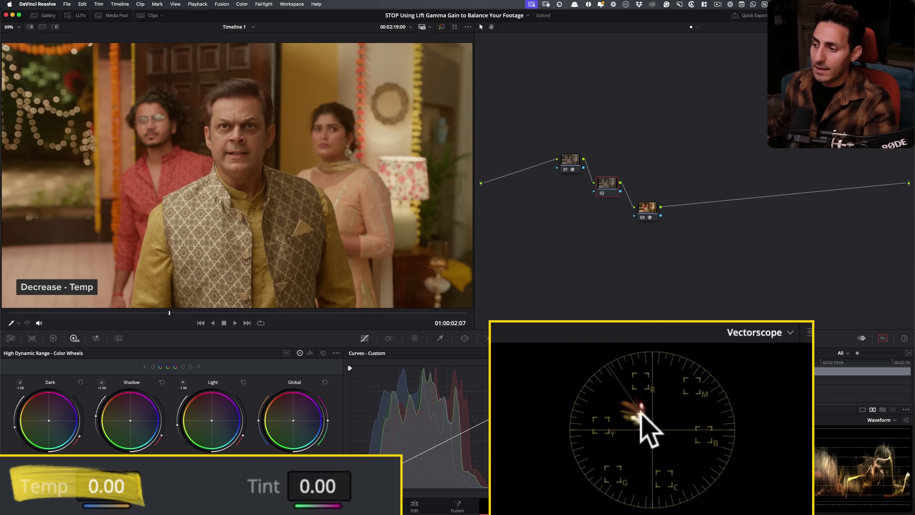
left_click_drag(97, 490, 87, 491)
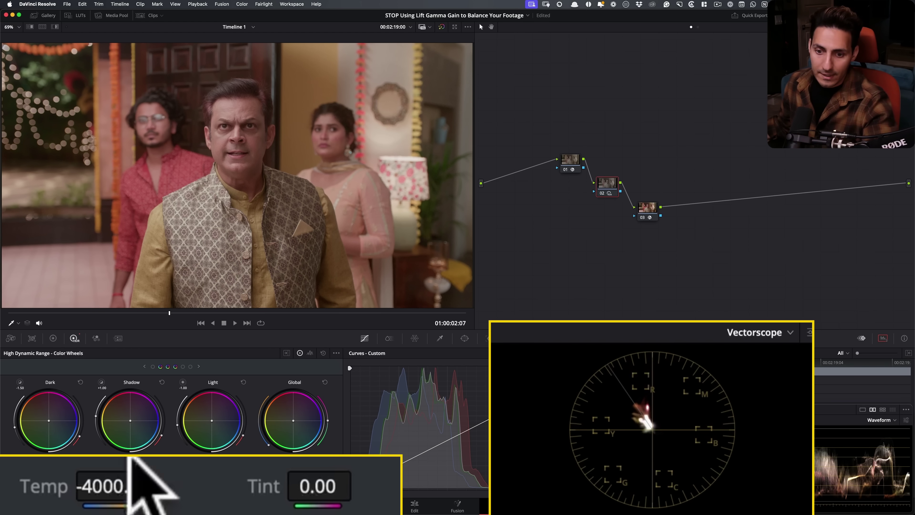
left_click_drag(118, 484, 139, 513)
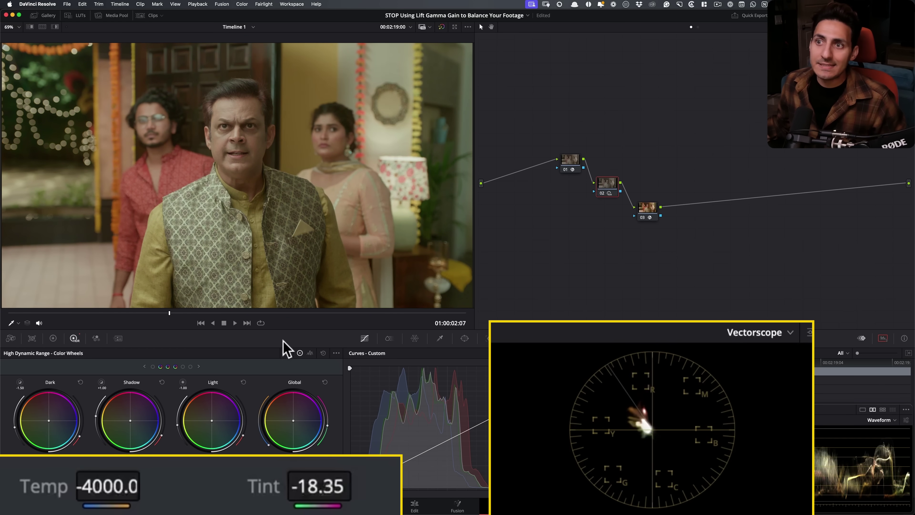
left_click(322, 353)
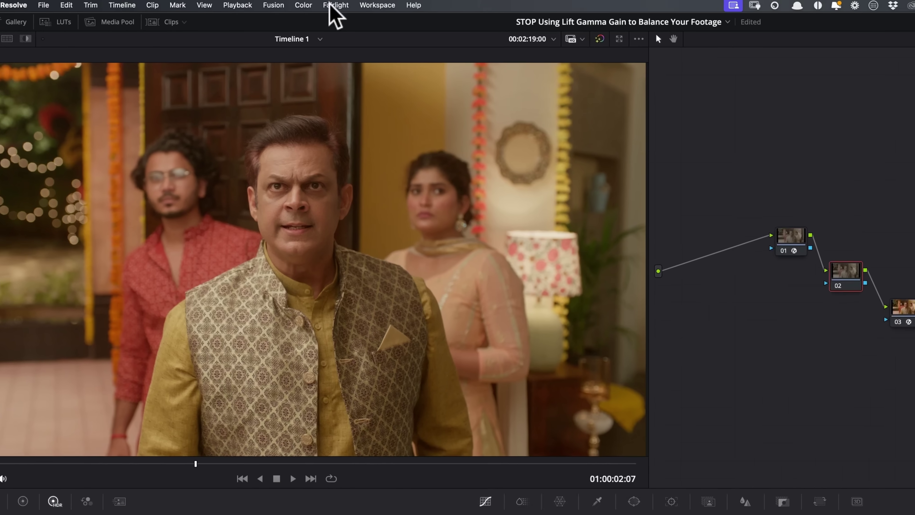
Check the Color menu's Printer Light hotkeys, then add one blue step and subtract one red step
left_click(241, 4)
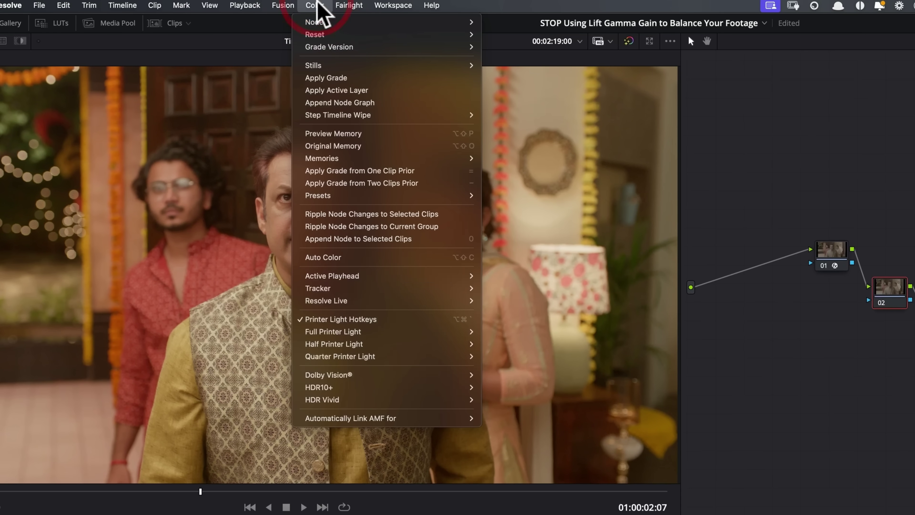
mouse_move(398, 389)
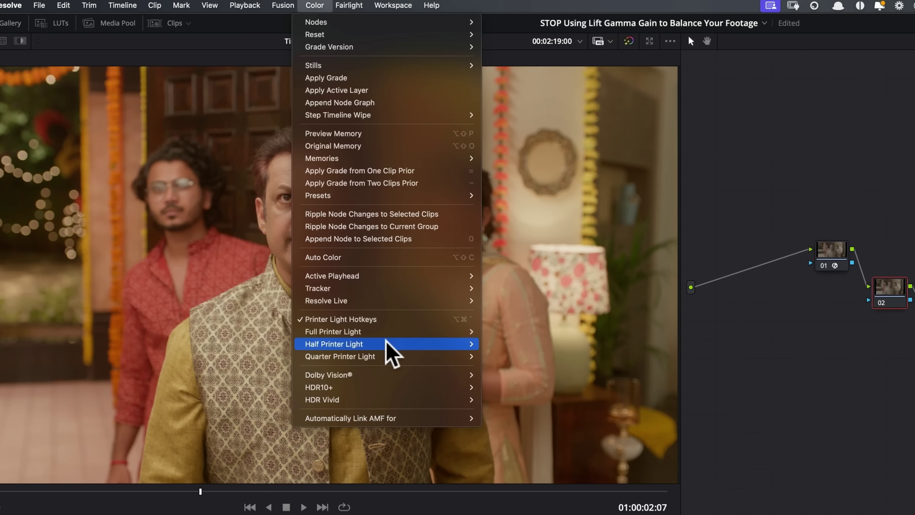
mouse_move(387, 331)
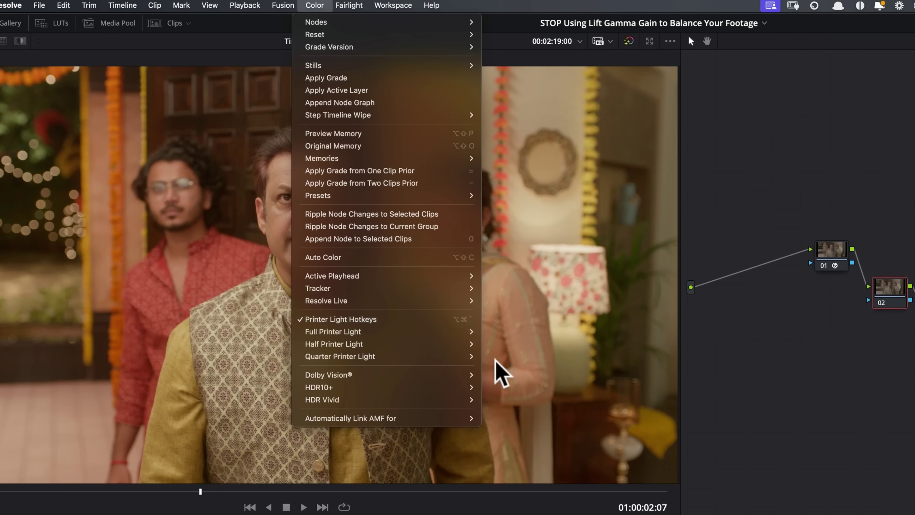
left_click(789, 348)
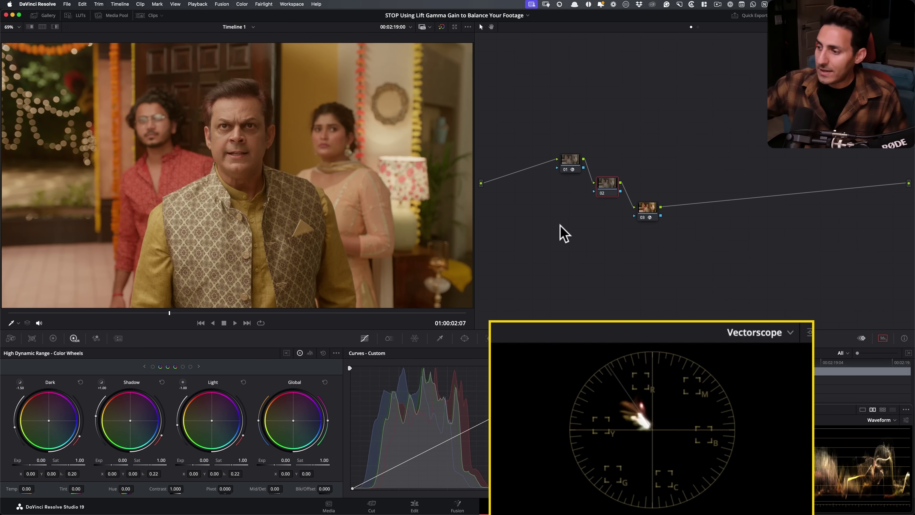
key("KP_9")
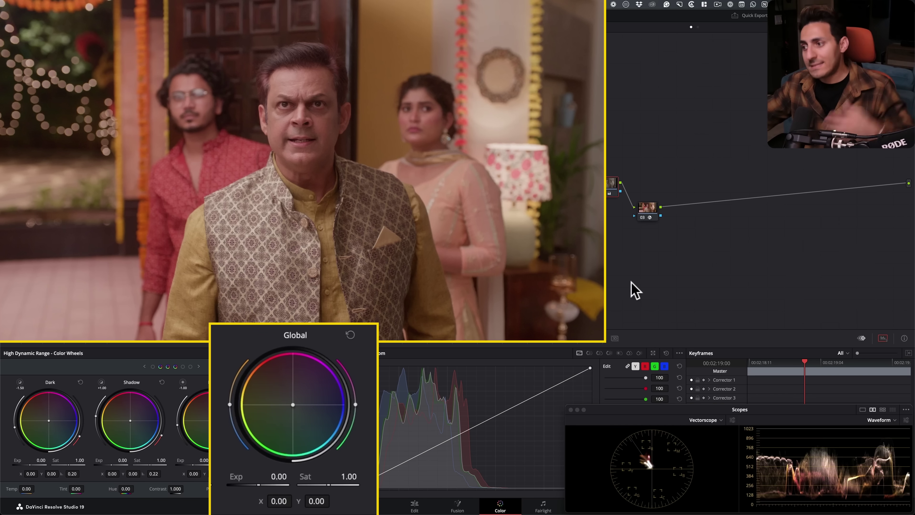
key("KP_4")
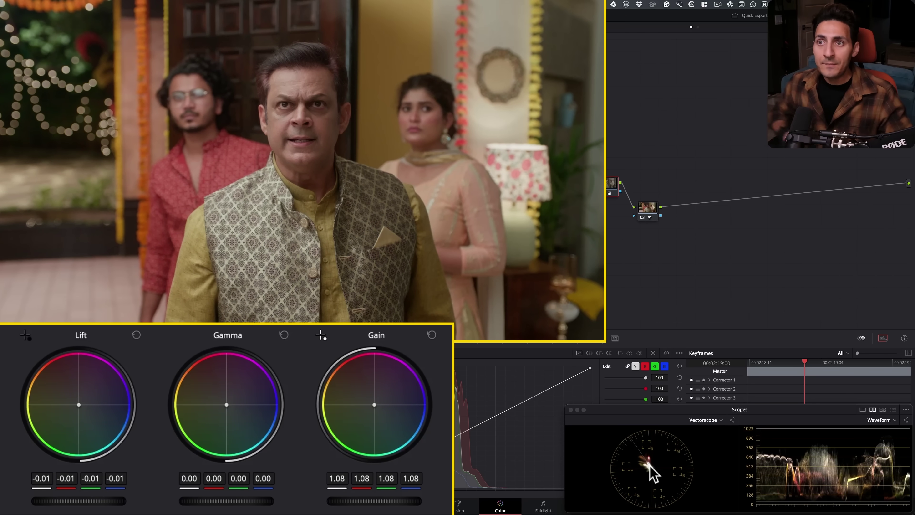
Toggle between grade Version 1 and Version 2 twice, ending on Version 2
key("ctrl+b")
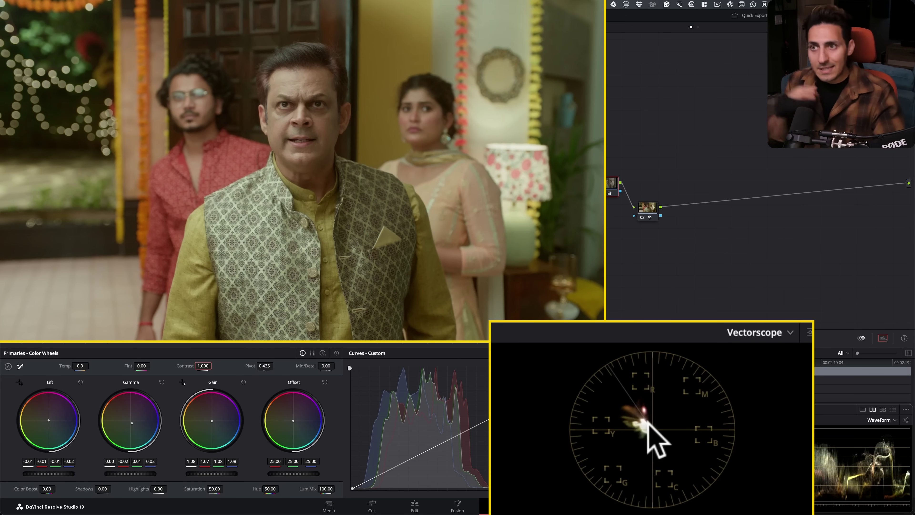
key("ctrl+b")
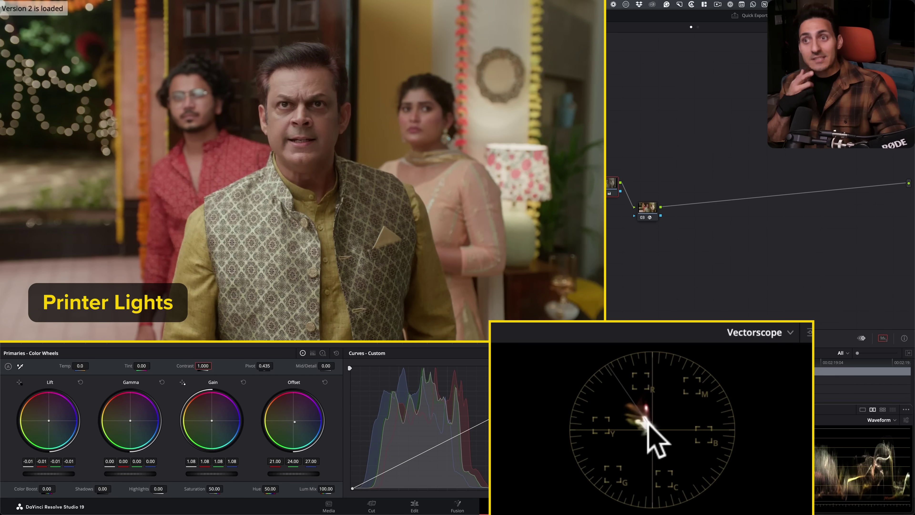
key("ctrl+b")
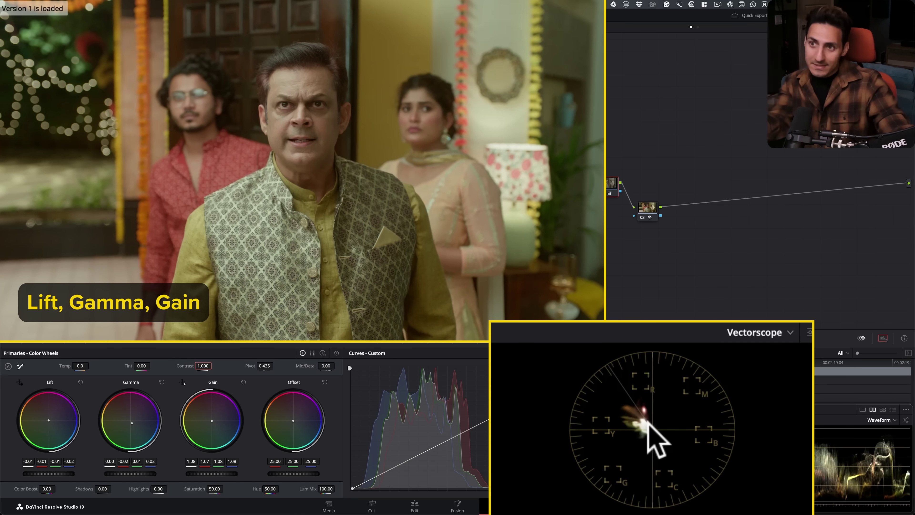
key("ctrl+b")
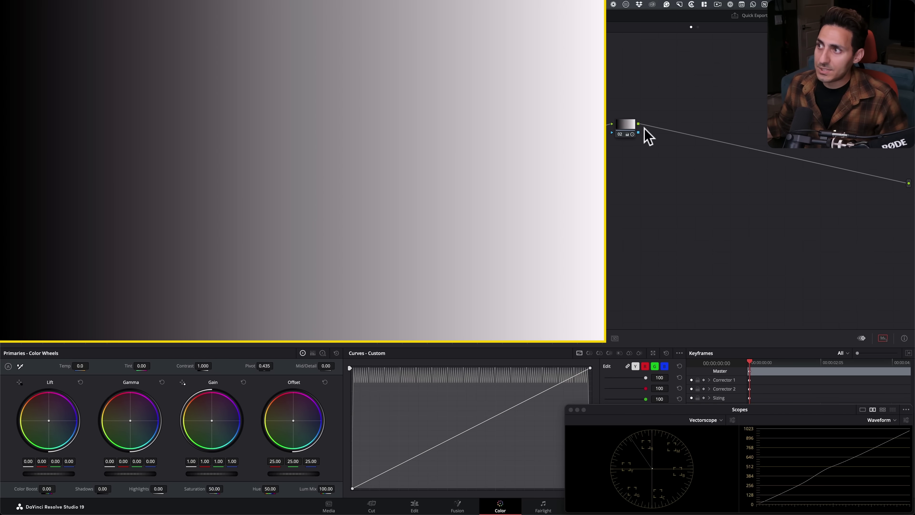
Reset the gradient clip's node grade to defaults
left_click(633, 130)
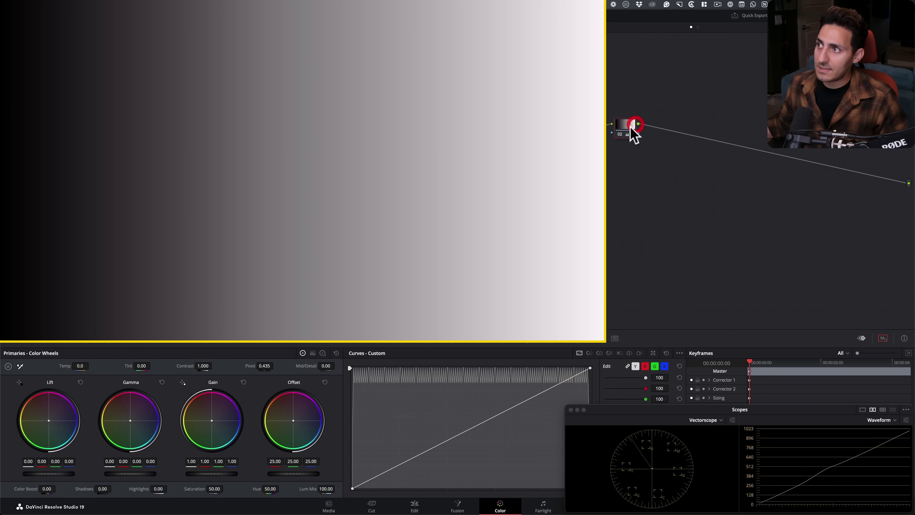
right_click(635, 128)
left_click(634, 130)
right_click(624, 133)
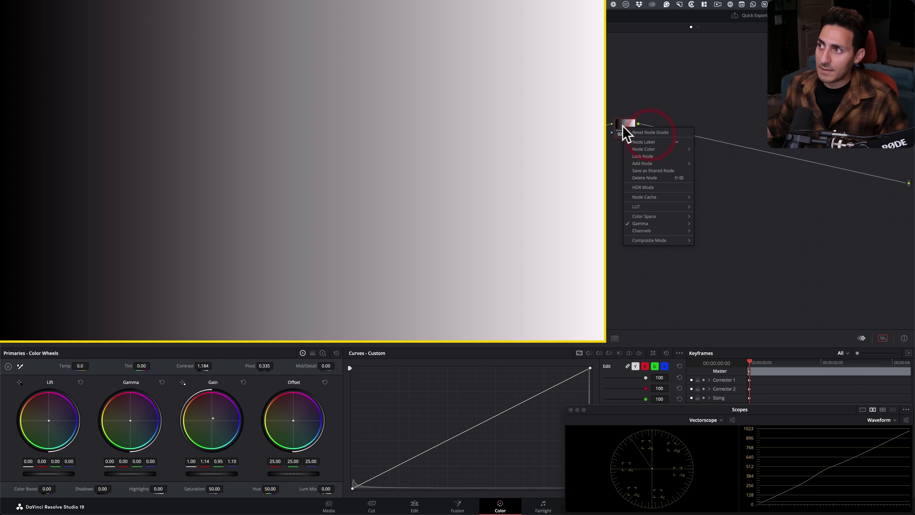
left_click(639, 138)
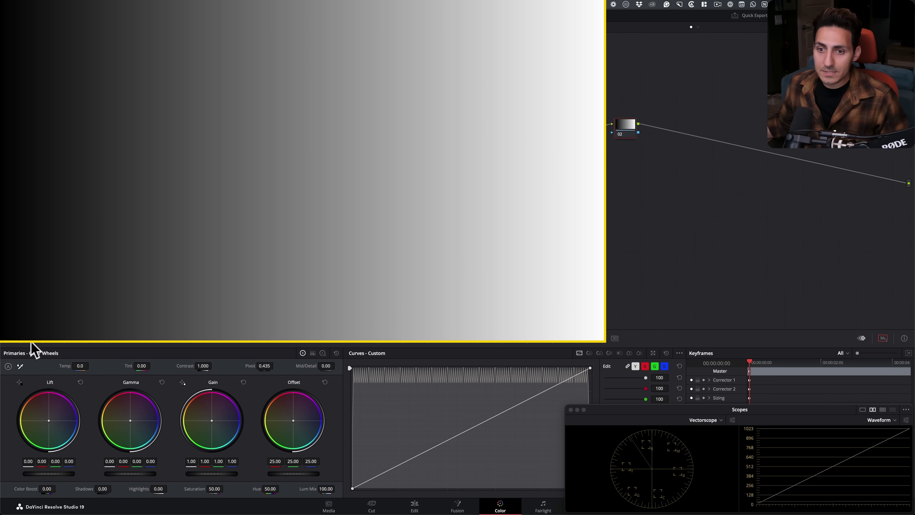
Toggle Primaries Bars and Wheels, then drag Offset to 7.54, 27.32, 48.10, tinting the ramp blue
left_click(312, 353)
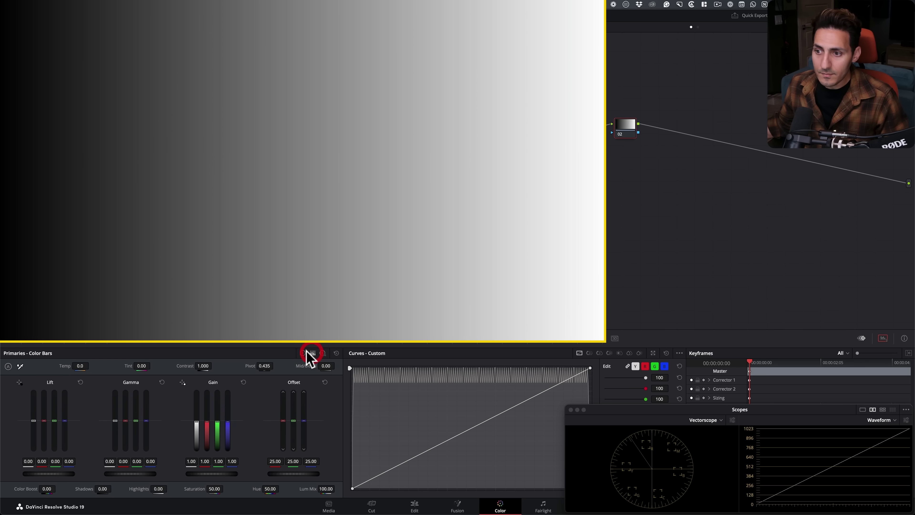
left_click(302, 353)
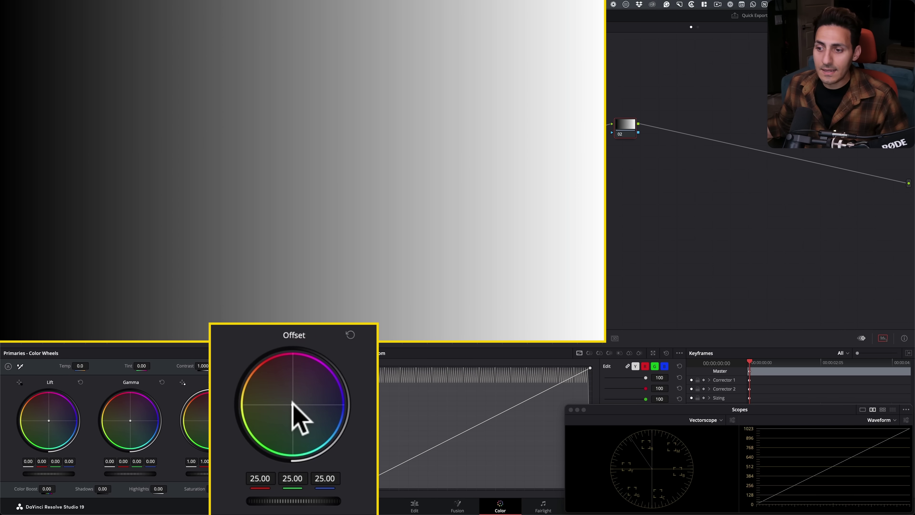
left_click_drag(291, 413, 311, 420)
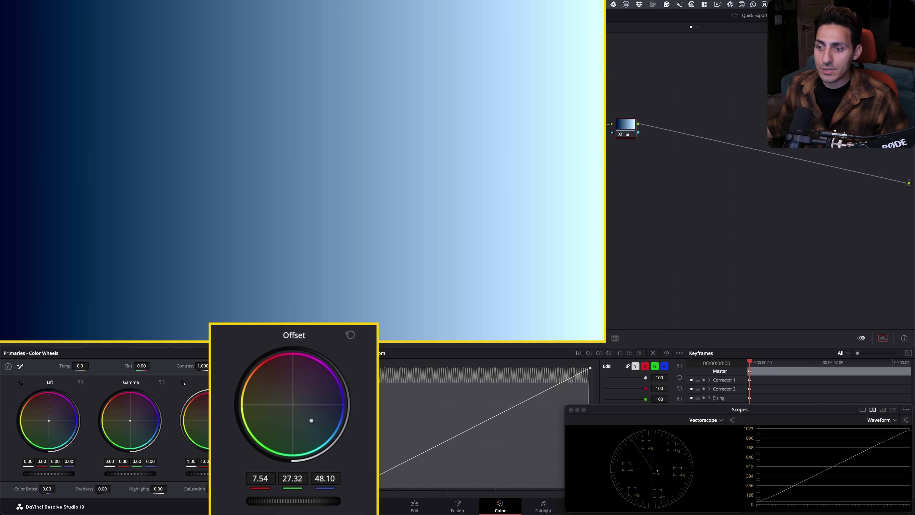
left_click(350, 335)
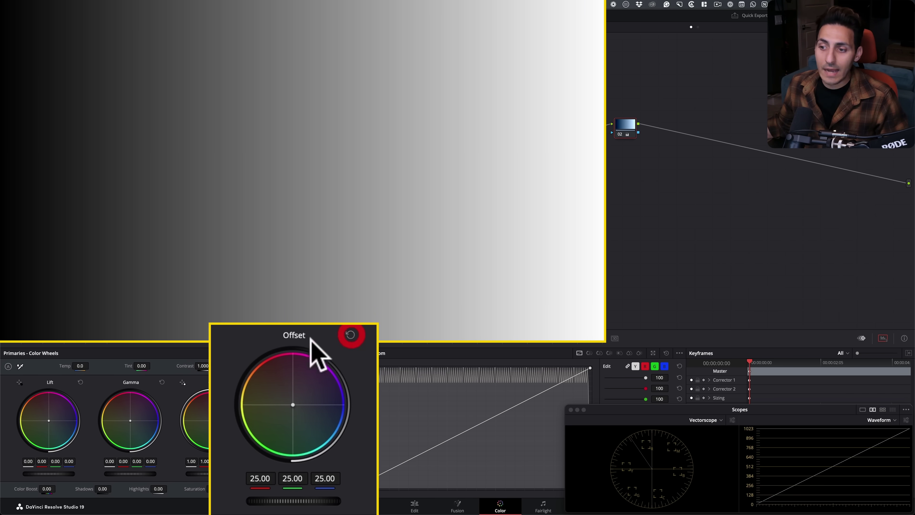
left_click_drag(38, 433, 74, 420)
left_click_drag(210, 409, 205, 385)
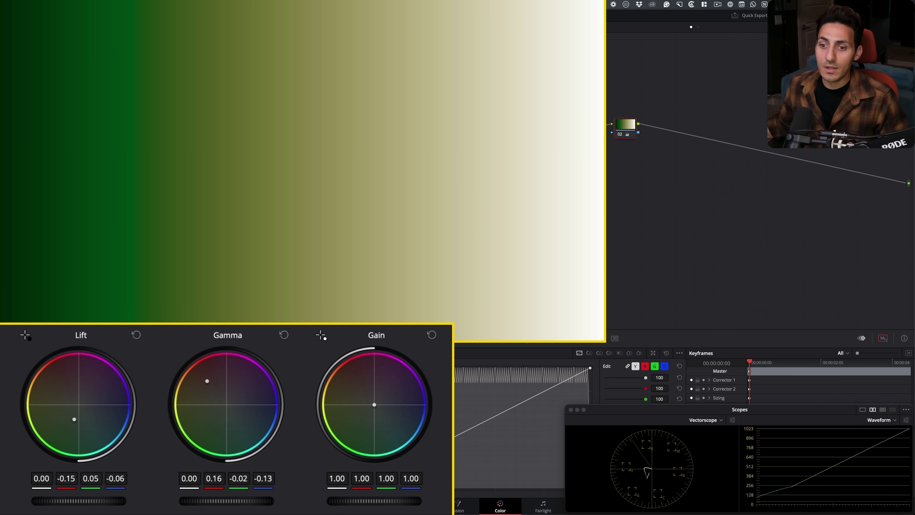
left_click_drag(375, 403, 382, 399)
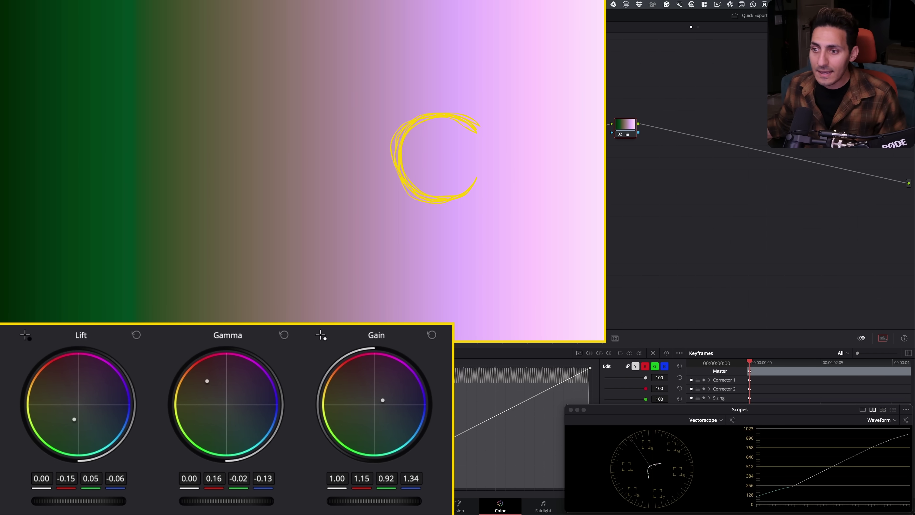
left_click(336, 353)
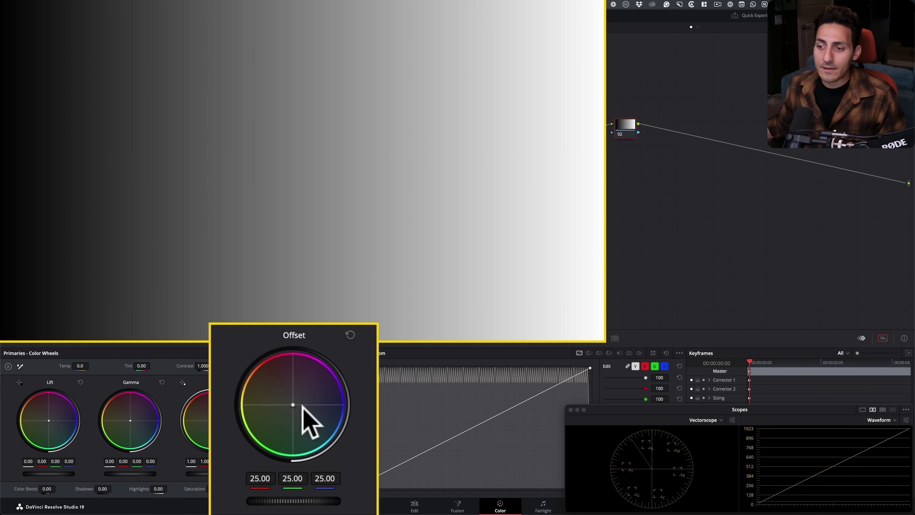
left_click_drag(306, 429, 252, 382)
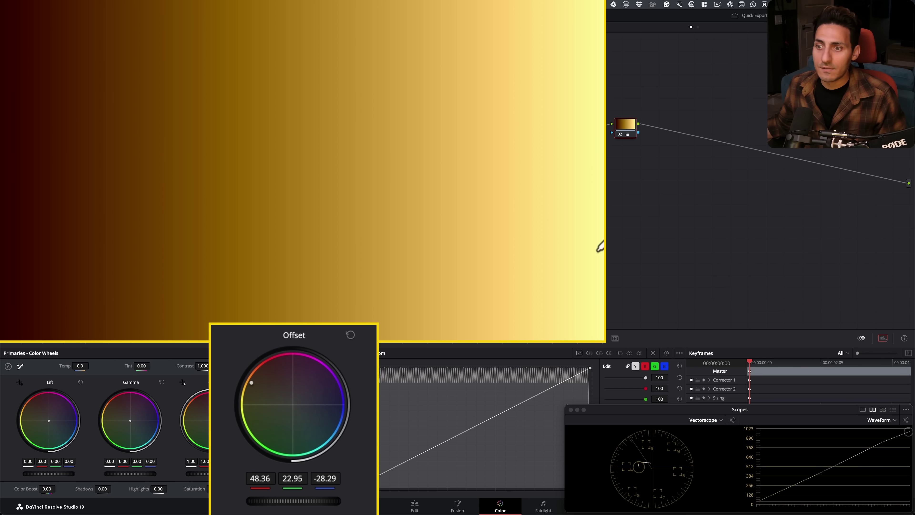
key("ctrl+z")
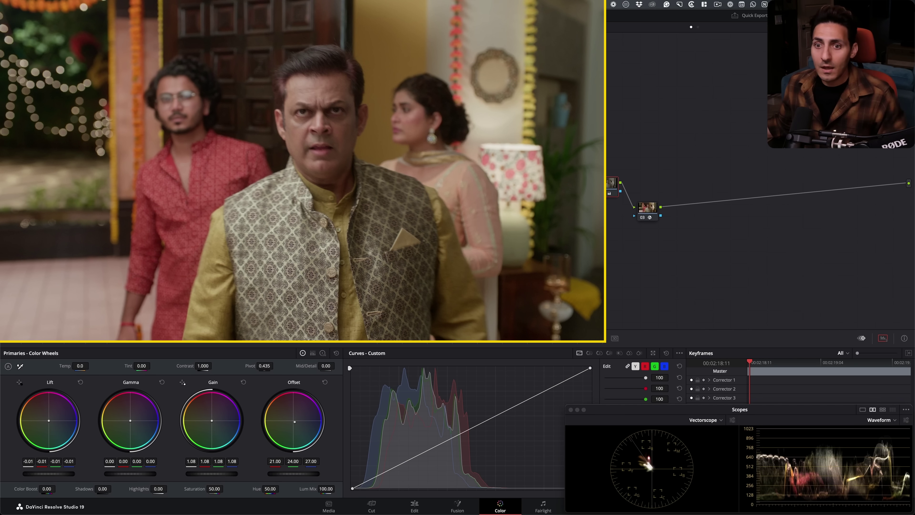
Move to a new frame of the footage clip and toggle grade versions, ending on Version 1
left_click(225, 324)
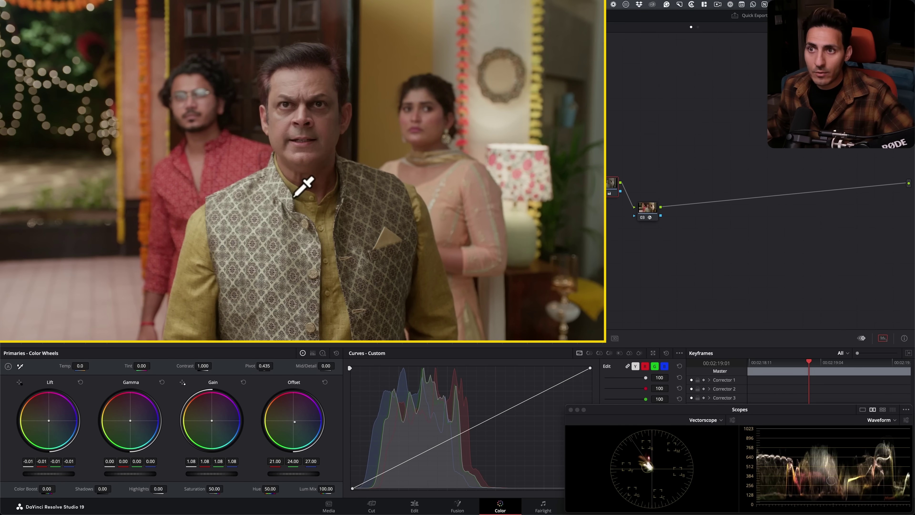
key("ctrl+b")
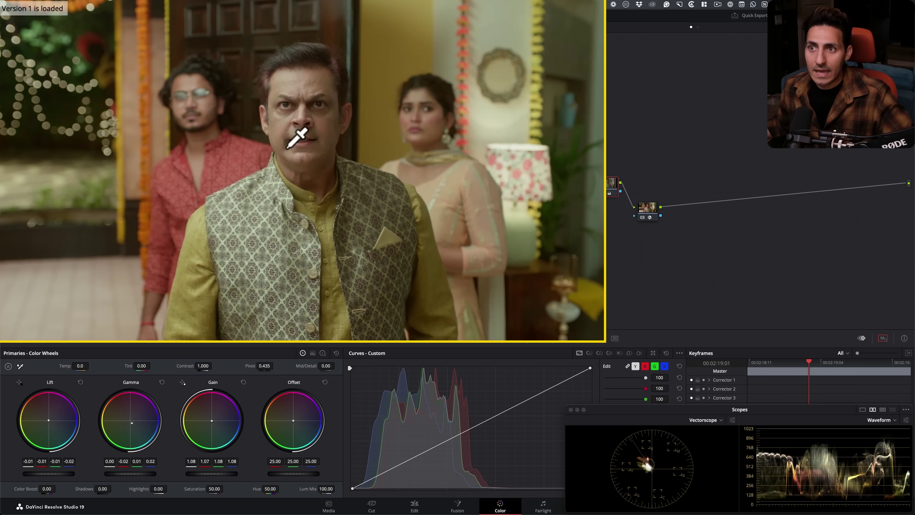
key("ctrl+b")
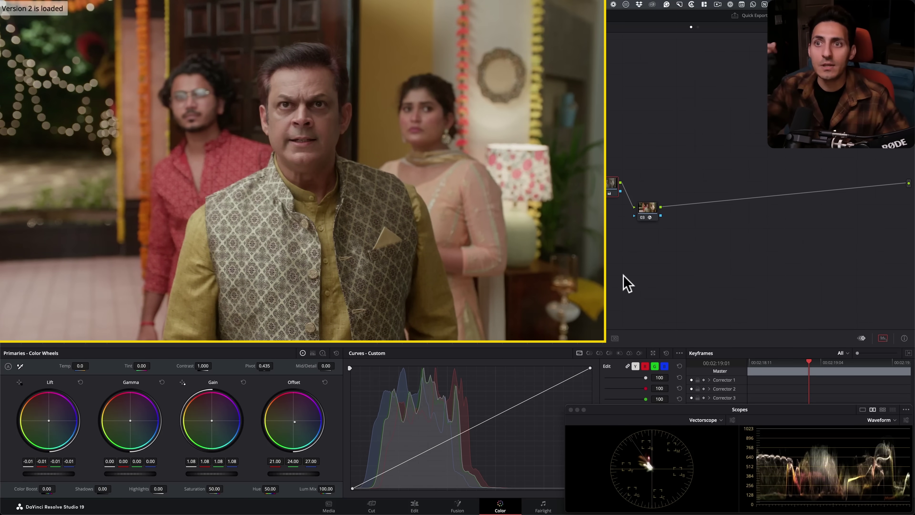
key("ctrl+b")
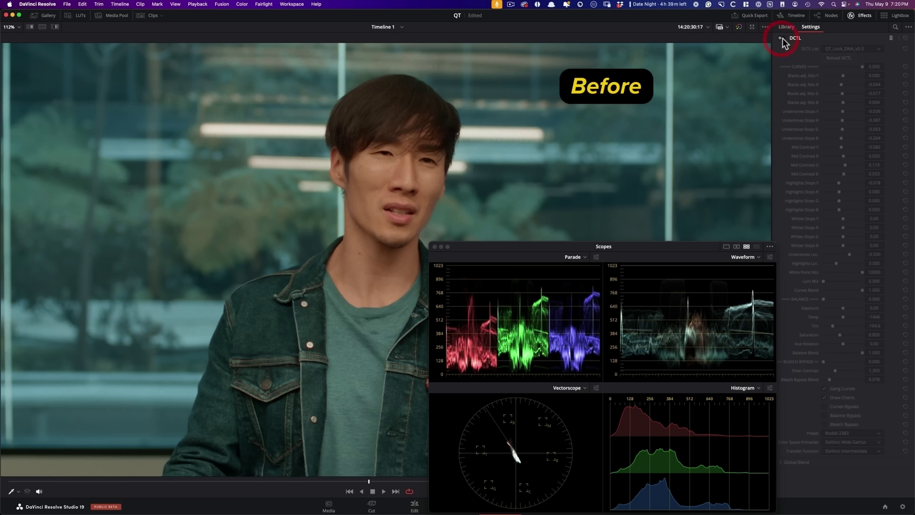
Enable the DCTL toolkit look to reveal the After grade
left_click(780, 38)
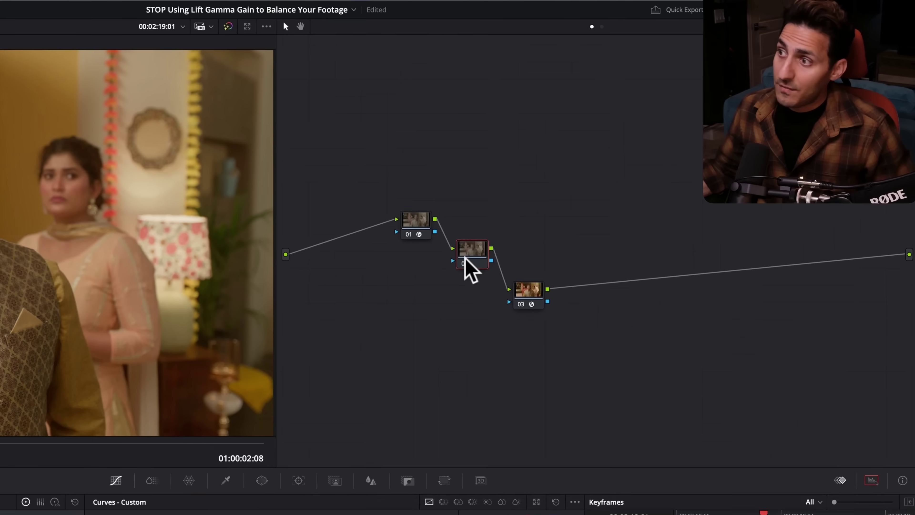
Switch node 02 to linear gamma and drop its Lum Mix from 100 to 0
right_click(608, 182)
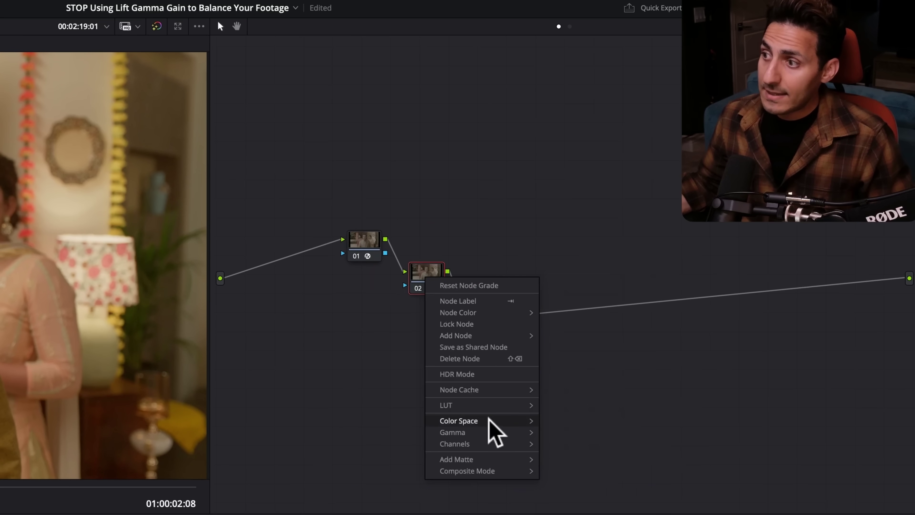
mouse_move(513, 436)
left_click(594, 136)
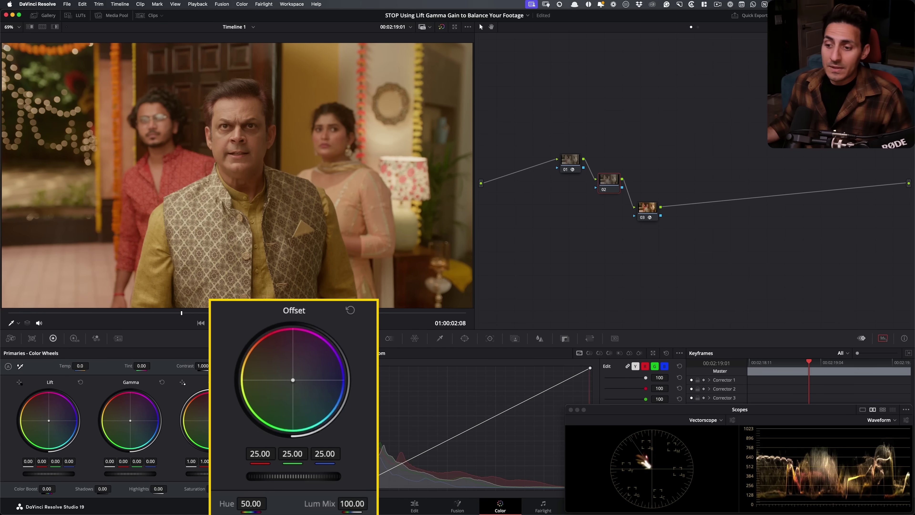
left_click_drag(353, 506, 347, 506)
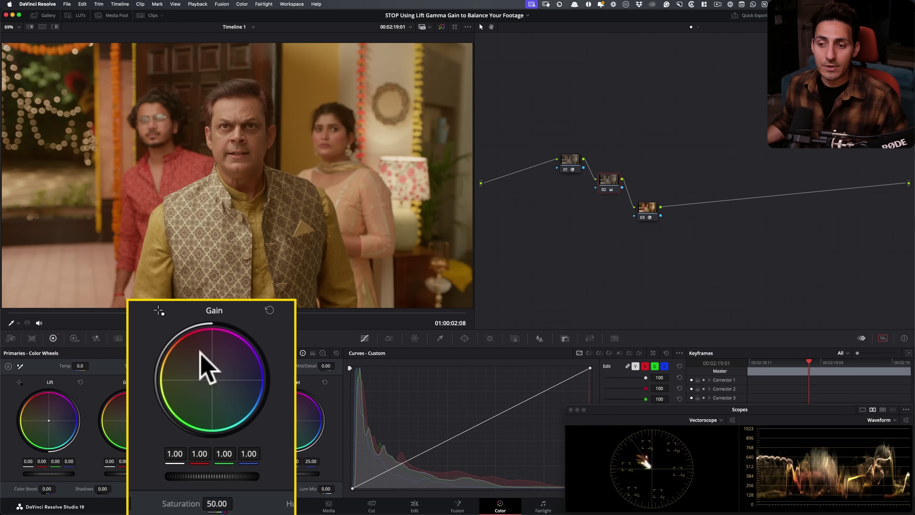
Push the party clip's Gain wheel toward blue, reaching 1.00 / 0.81 / 1.04 / 1.19
left_click(75, 338)
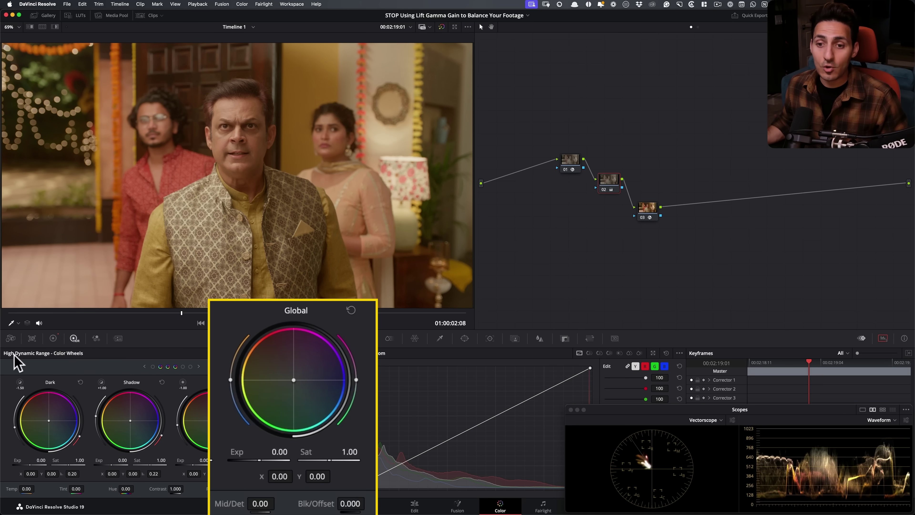
left_click(53, 338)
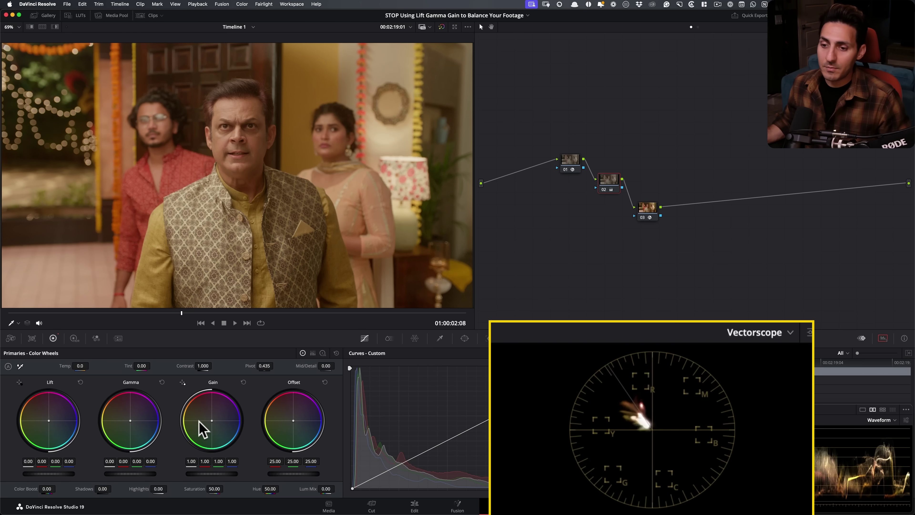
left_click_drag(213, 425, 214, 428)
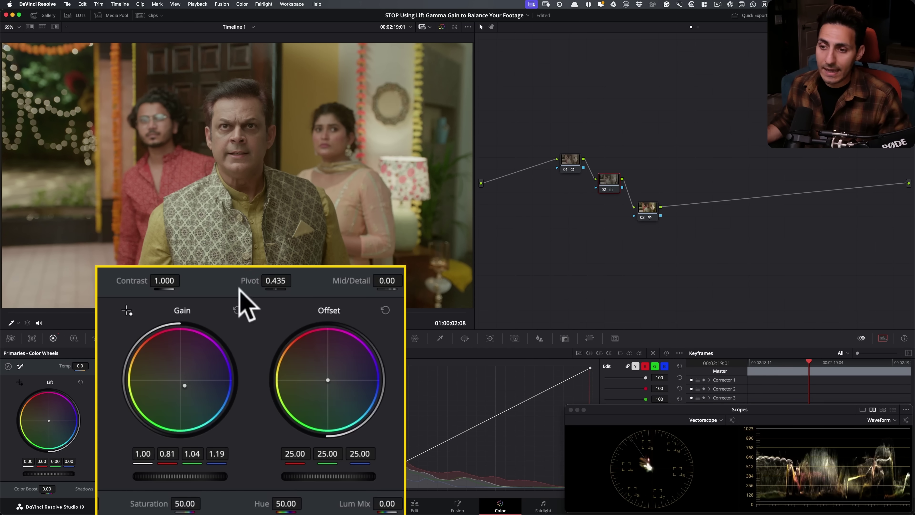
Change node 02's contrast Pivot from 0.435 to 0.335
double_click(288, 281)
key("BackSpace")
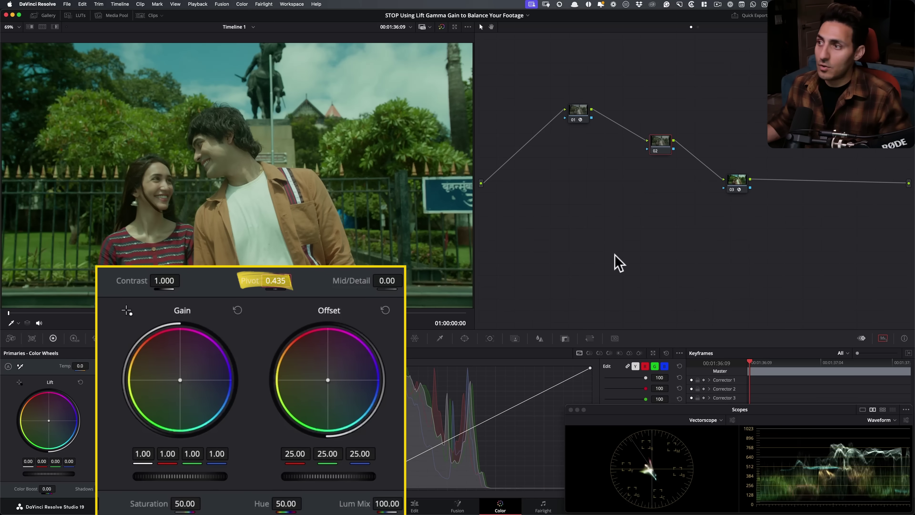
left_click(591, 257)
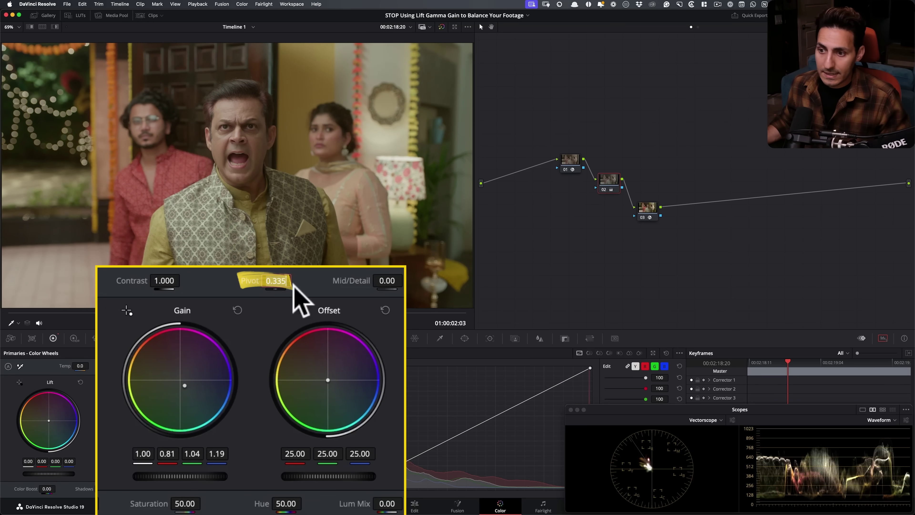
mouse_move(287, 285)
left_mouse_down()
mouse_move(296, 286)
mouse_move(260, 296)
mouse_move(298, 282)
left_mouse_up()
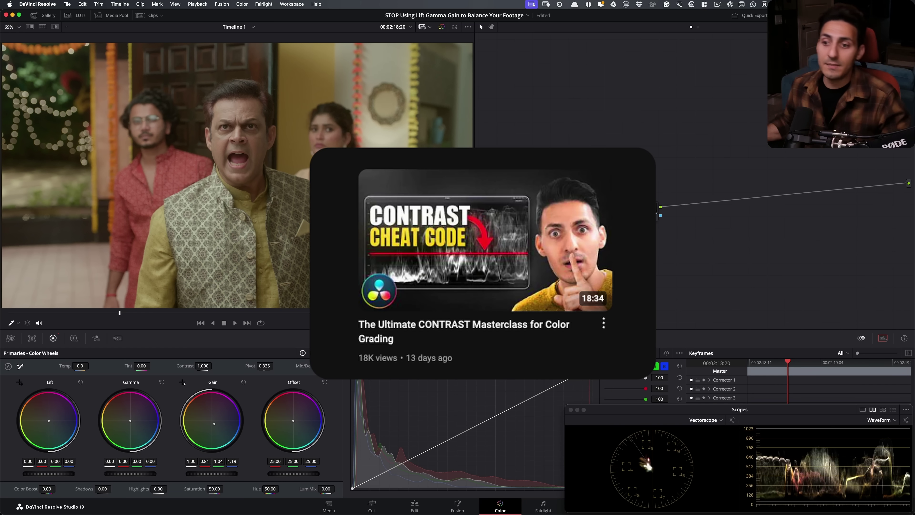
Move to a later frame and raise node 02's Contrast to 1.130
left_click_drag(122, 321, 184, 314)
left_click_drag(206, 365, 214, 366)
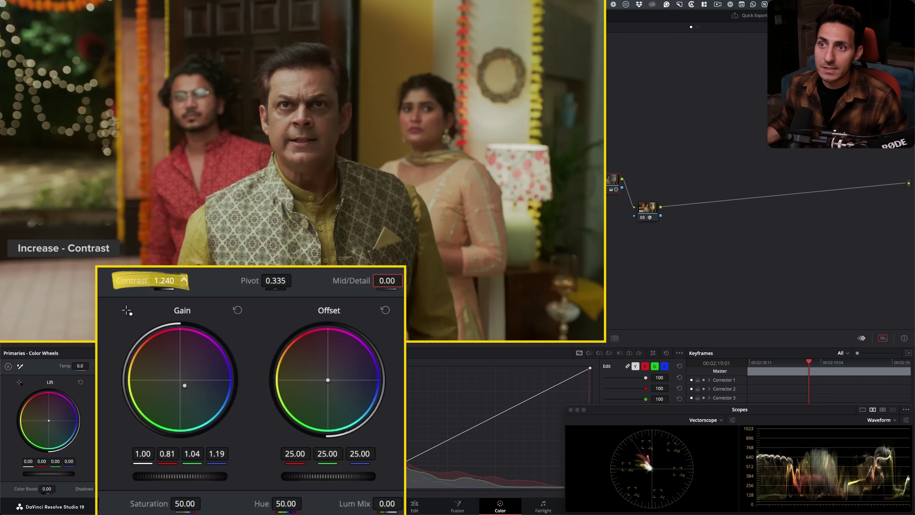
left_click_drag(213, 366, 213, 366)
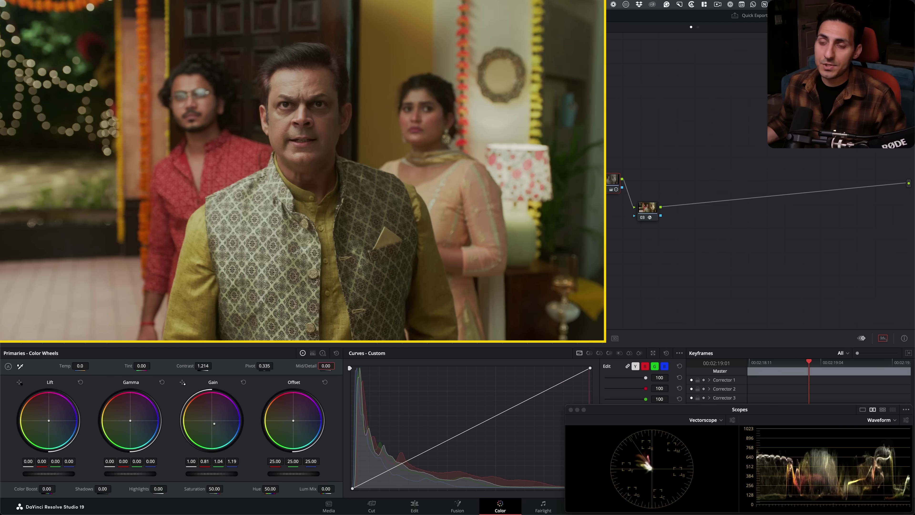
Toggle node 01 and flip between grade Versions 1 and 2, then go to the couple clip
key("ctrl+d")
key("ctrl+d")
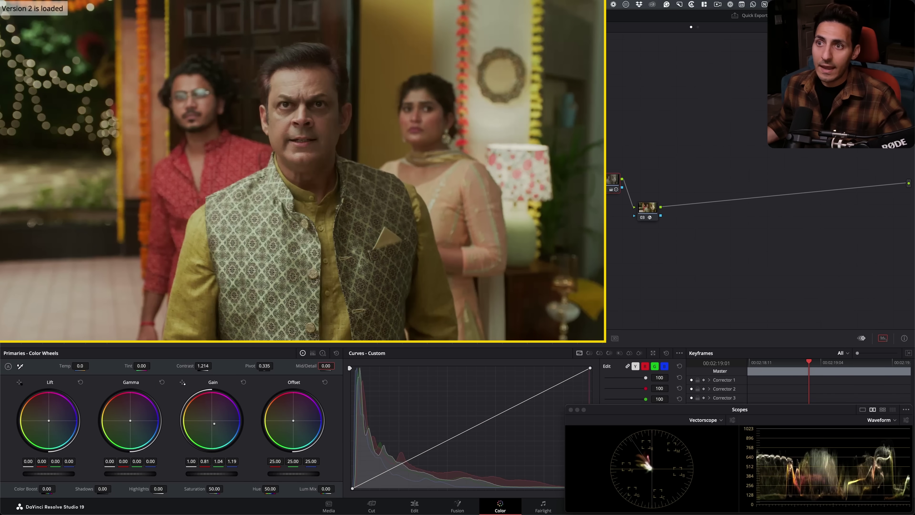
key("ctrl+d")
key("ctrl+d")
key("ctrl+n")
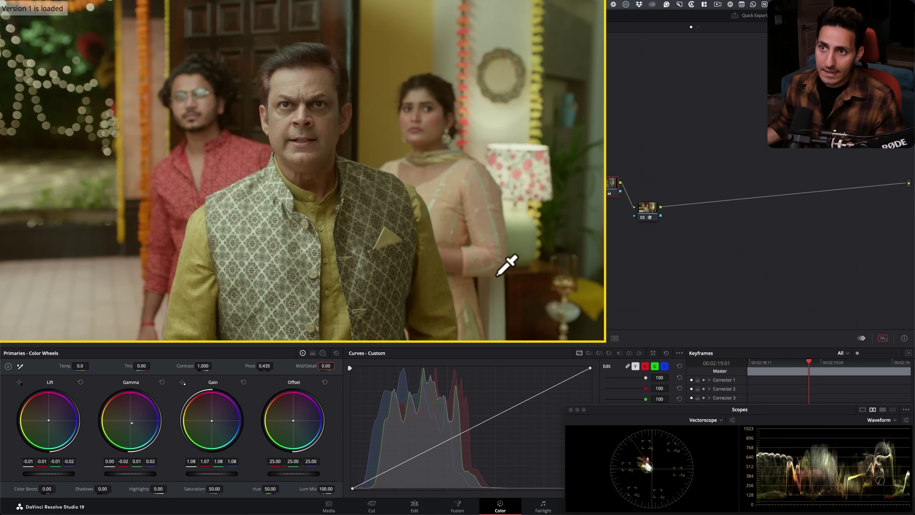
key("ctrl+n")
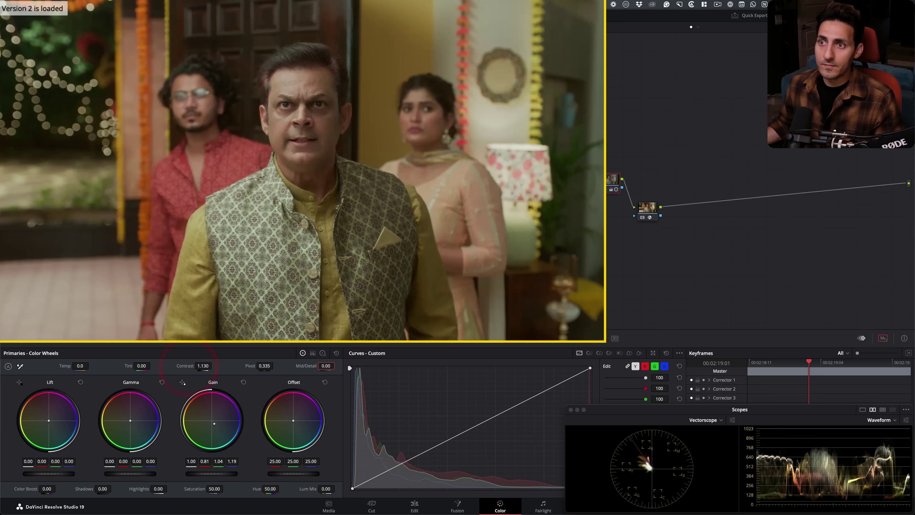
key("ctrl+n")
key("ctrl+n")
key("ctrl+n")
key("ctrl+n")
key("ctrl+n")
key("ctrl+n")
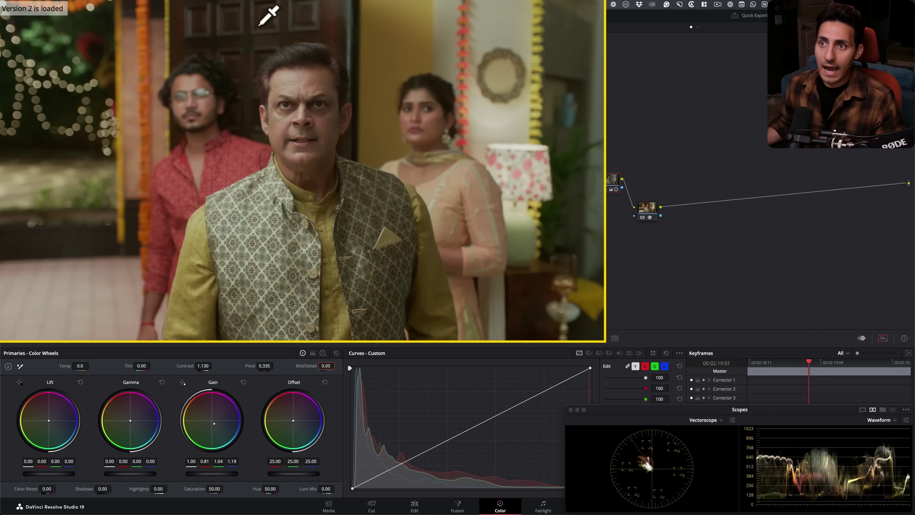
key("ctrl+n")
key("ctrl+n")
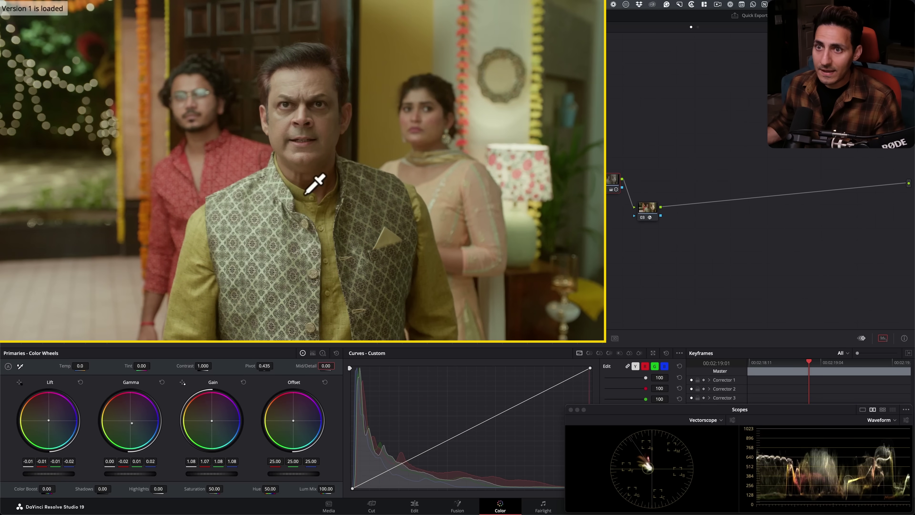
key("ctrl+n")
key("ctrl+n")
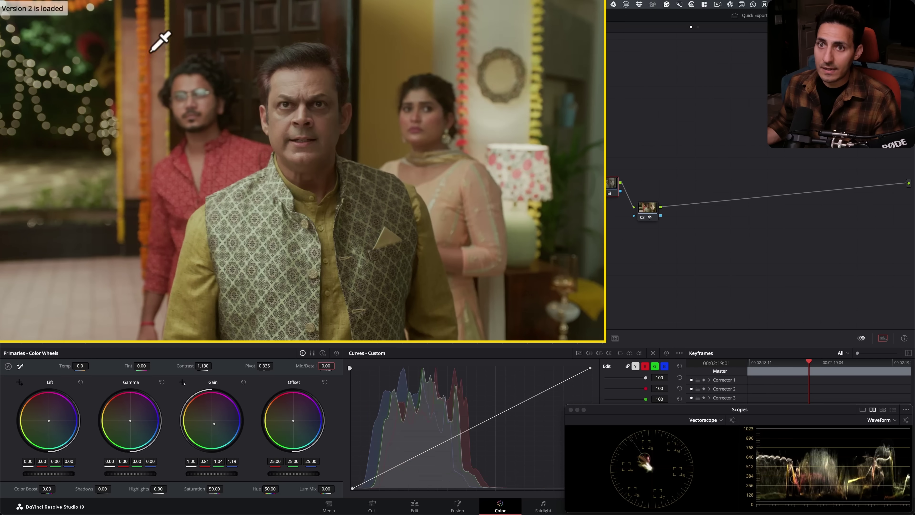
key("ctrl+n")
key("ctrl+n")
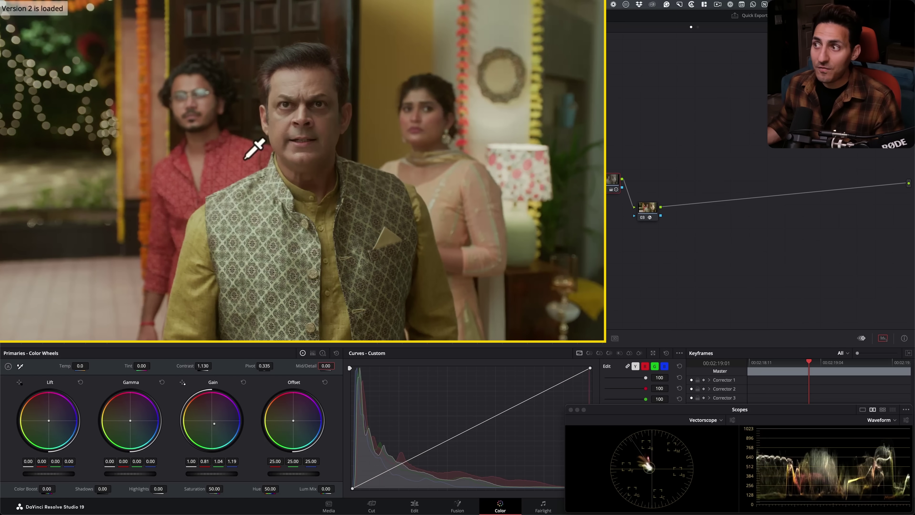
key("ctrl+n")
key("ctrl+n")
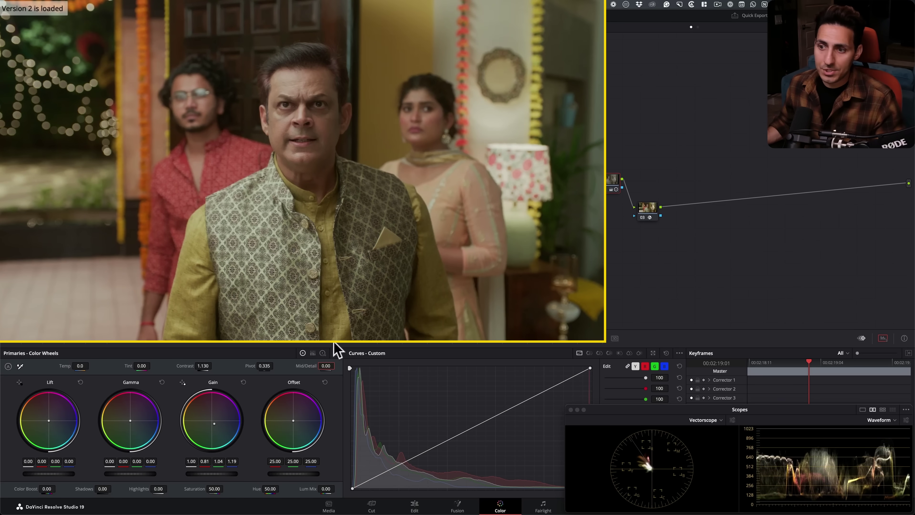
key("Up")
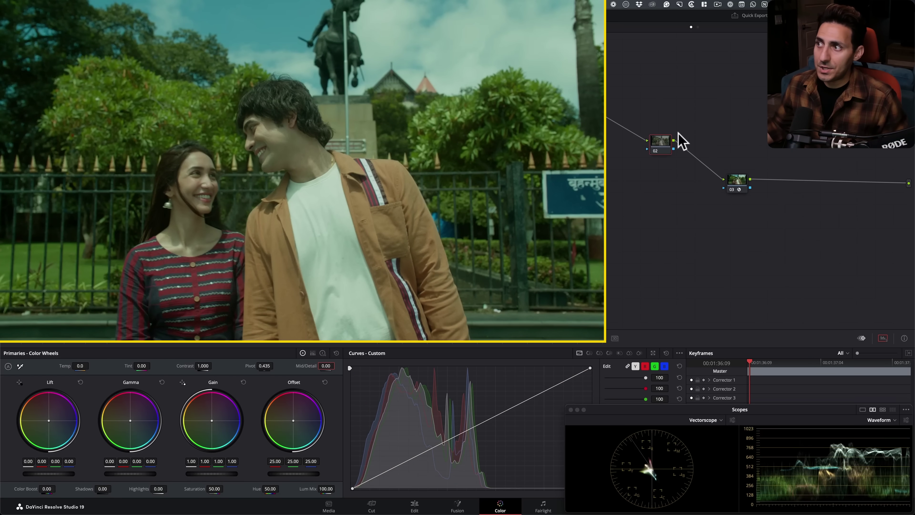
Set the couple clip's node 02 to linear gamma with Lum Mix 0
left_click_drag(662, 146, 657, 147)
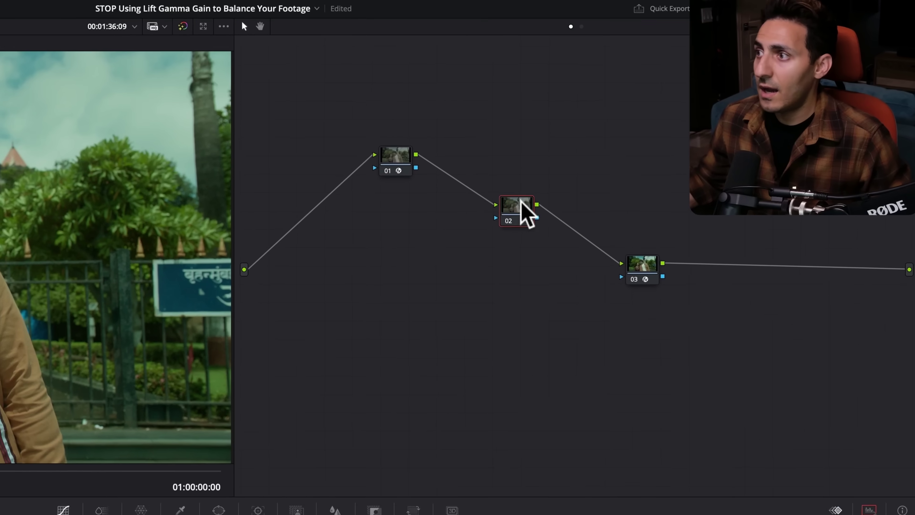
right_click(657, 141)
mouse_move(582, 365)
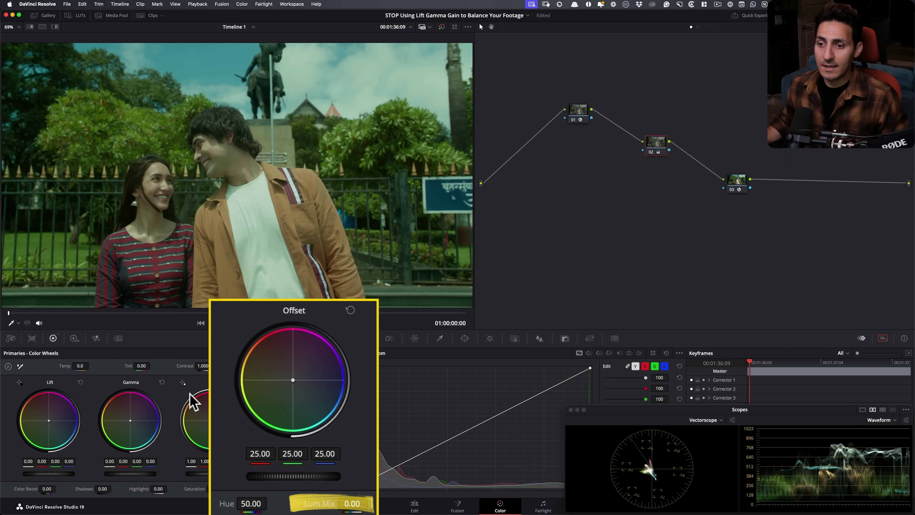
Balance Gain to 1.14 / 0.95 / 1.10 and raise Contrast to 1.180 at Pivot 0.335
left_click_drag(214, 428, 213, 424)
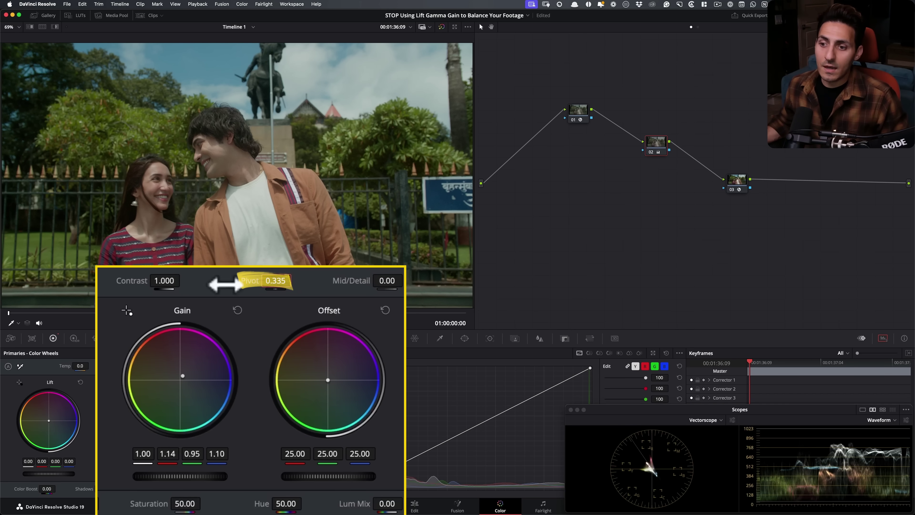
left_click_drag(171, 281, 184, 281)
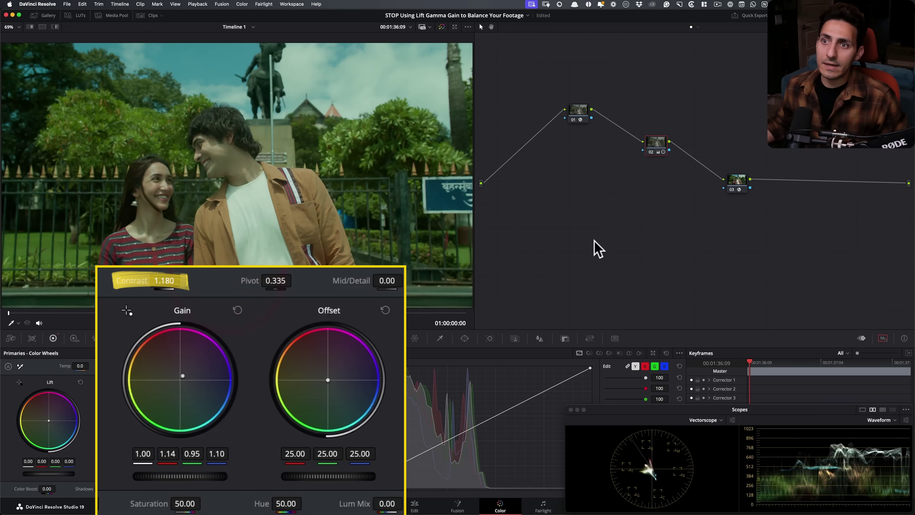
key("alt+f")
Zoom in on the couple to inspect the balance, then fit the frame back
scroll(478, 329, "up", 5)
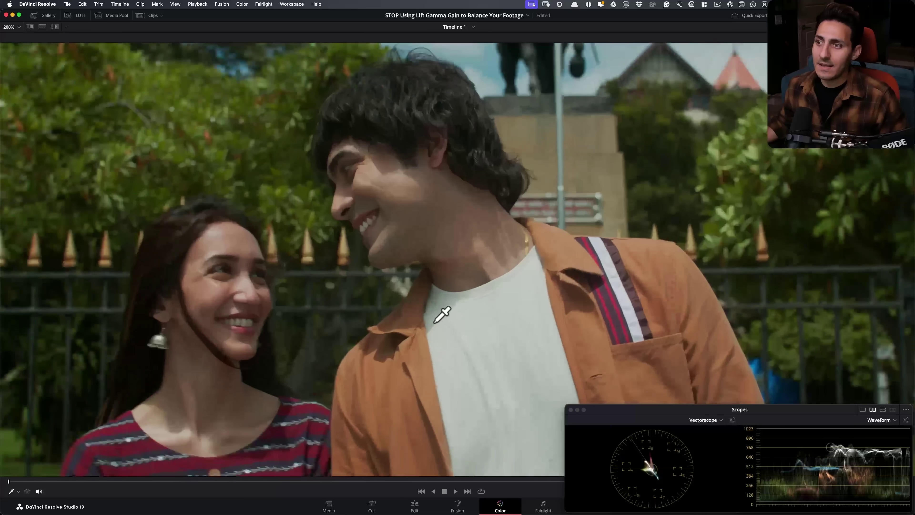
left_click_drag(434, 311, 515, 319)
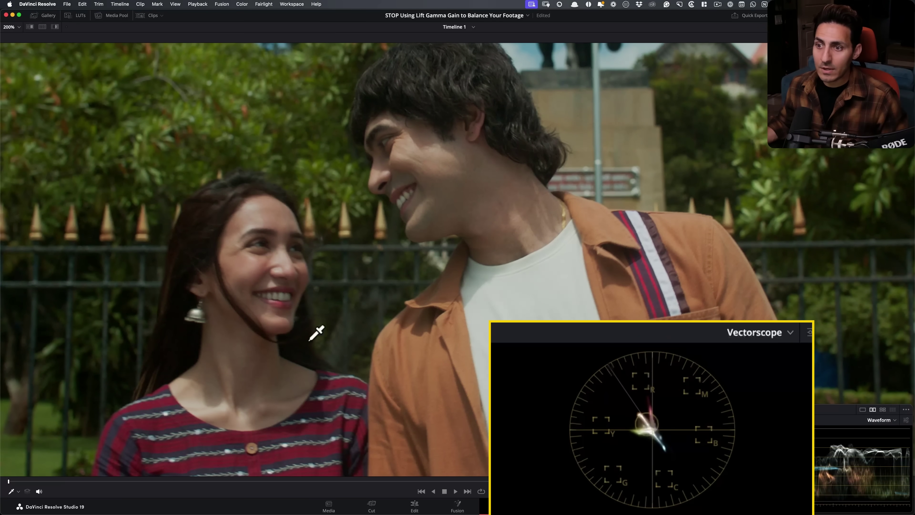
key("shift+z")
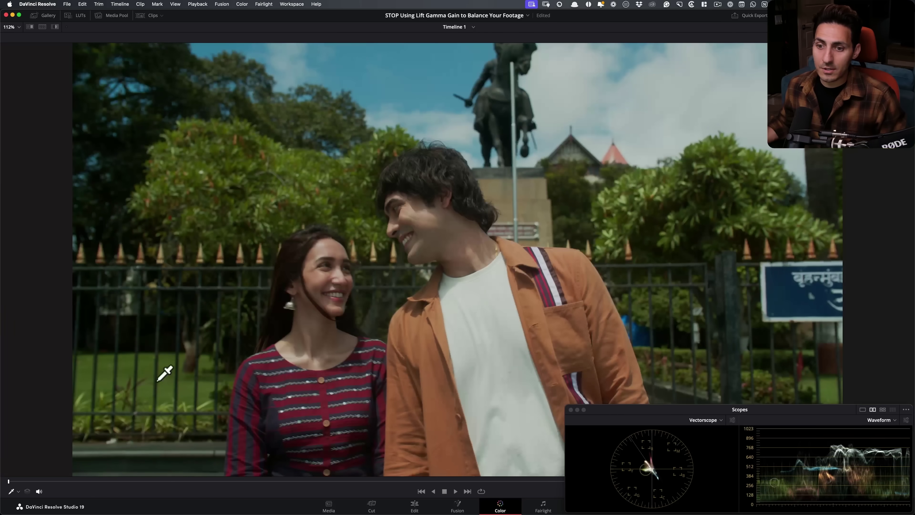
scroll(316, 214, "up", 2)
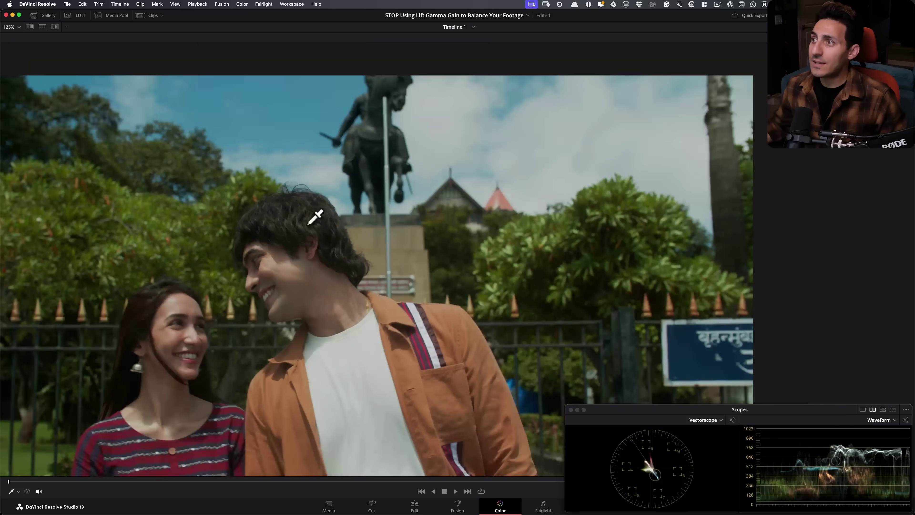
key("shift+z")
Go to the Edit page and back to Color, restoring the full grading layout
key("shift+4")
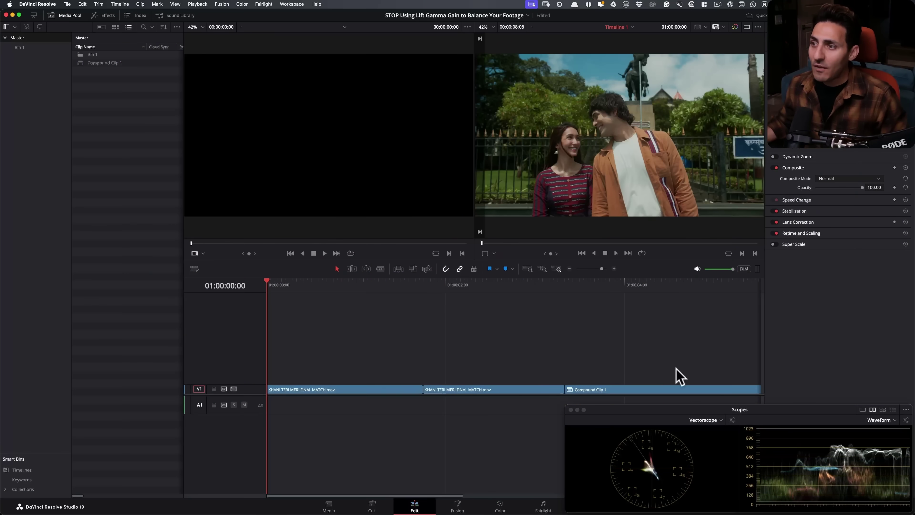
key("shift+5")
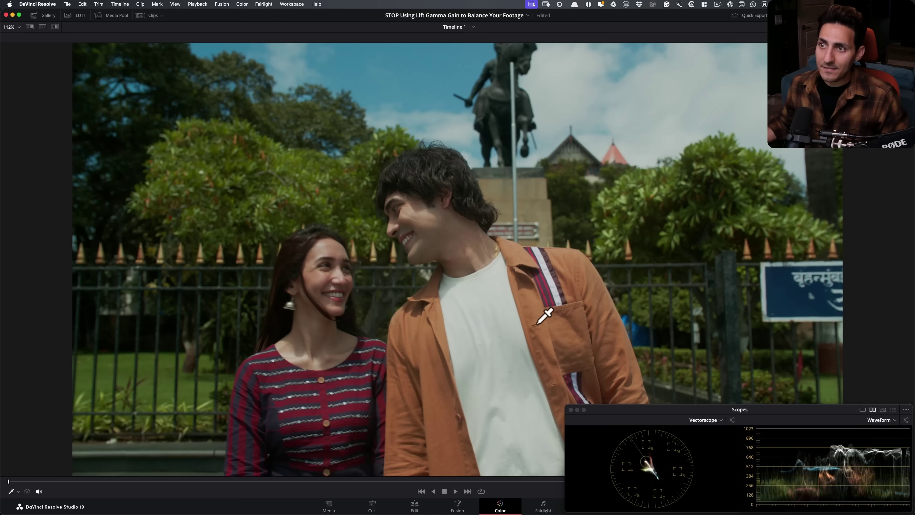
key("alt+f")
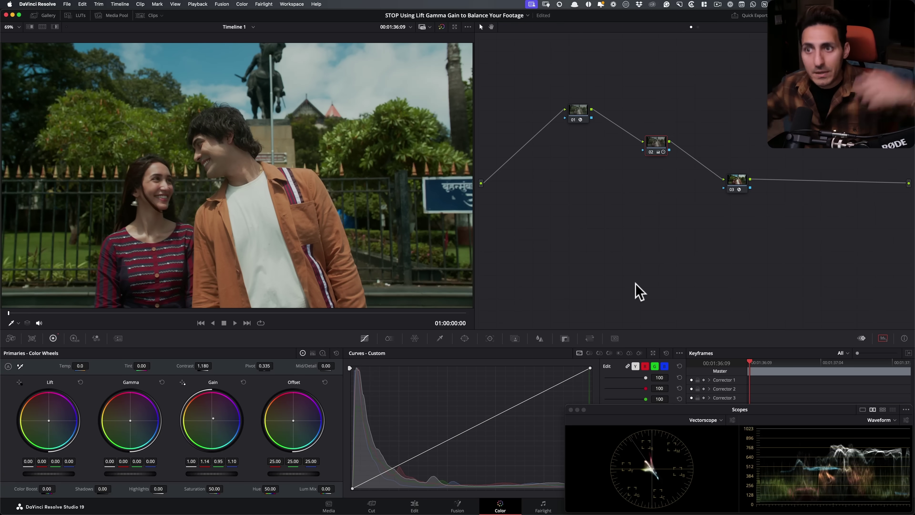
key("super+b")
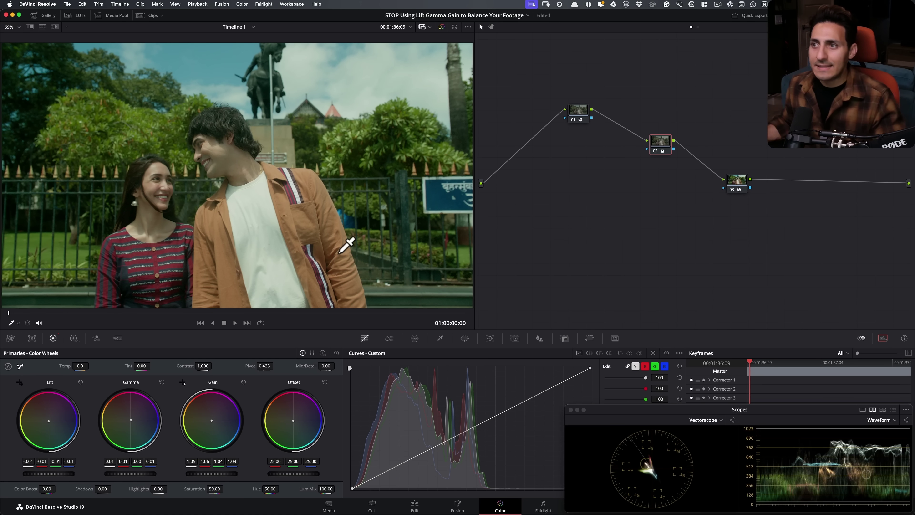
key("super+n")
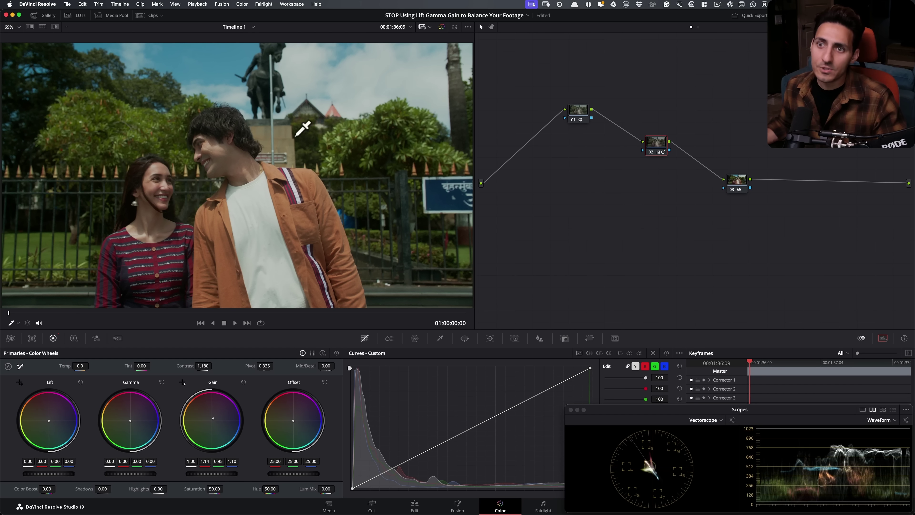
key("super+n")
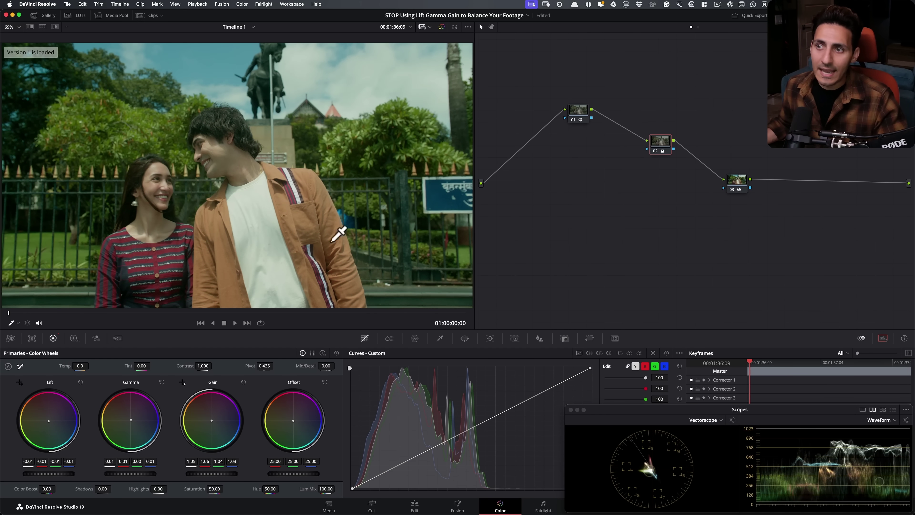
key("super+n")
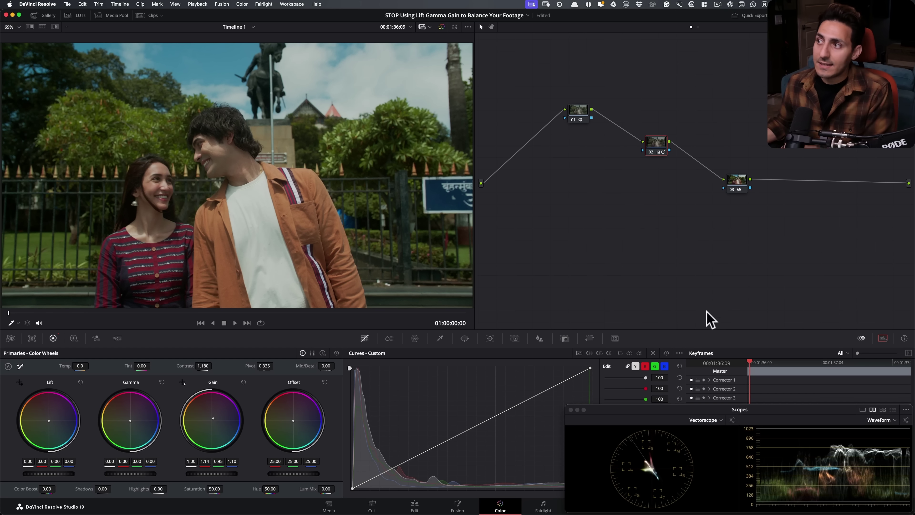
left_click_drag(662, 146, 653, 147)
right_click(653, 147)
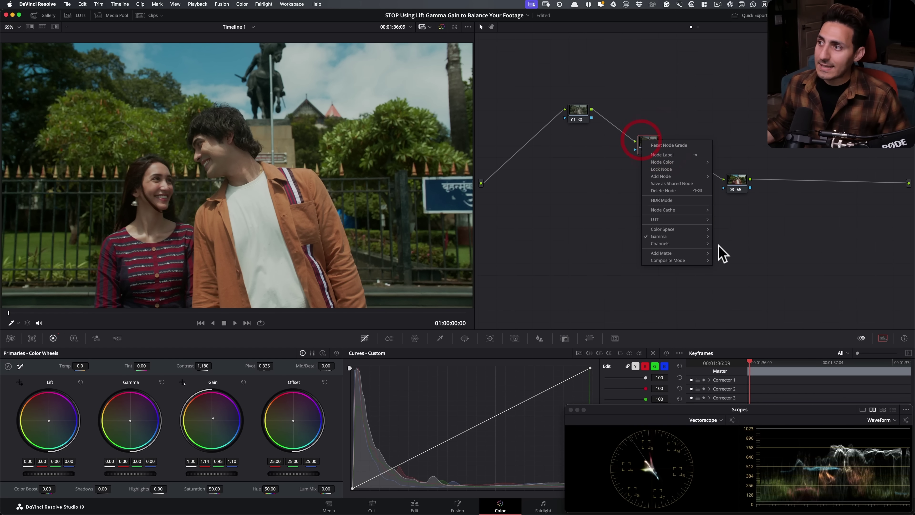
left_click(561, 252)
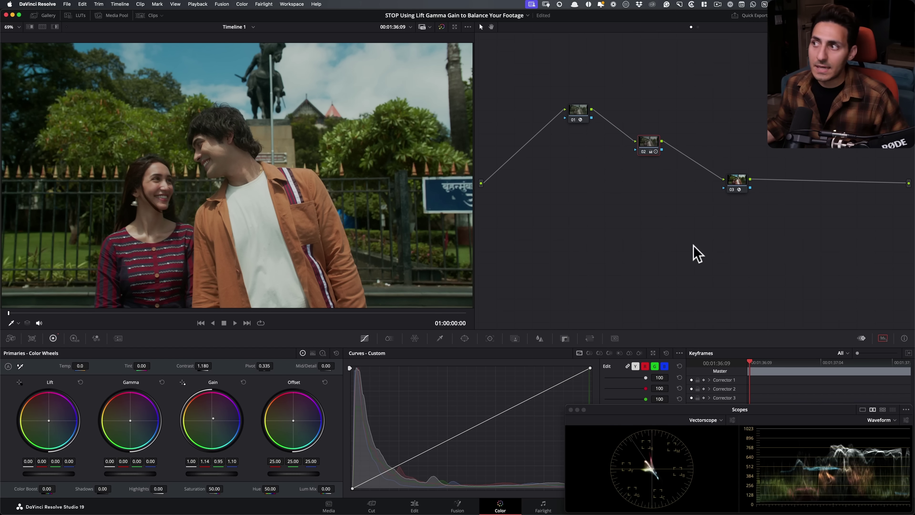
left_click(43, 16)
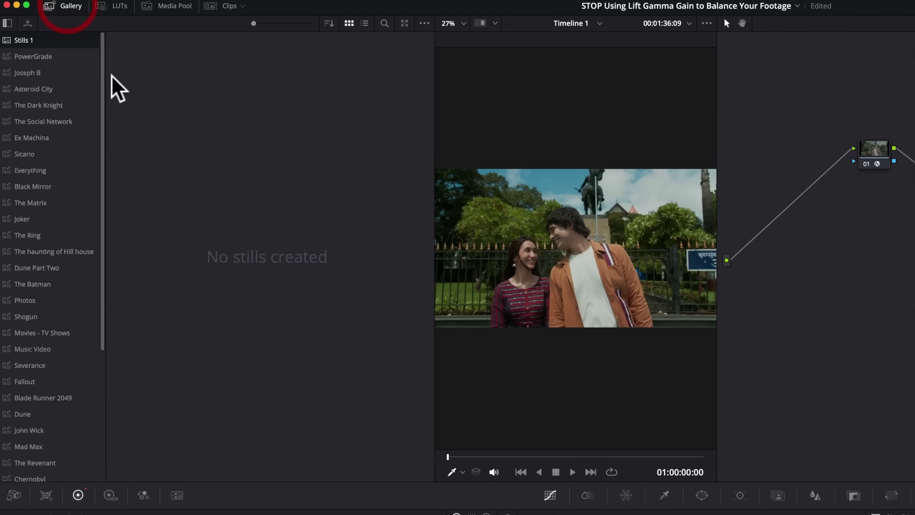
left_click(41, 47)
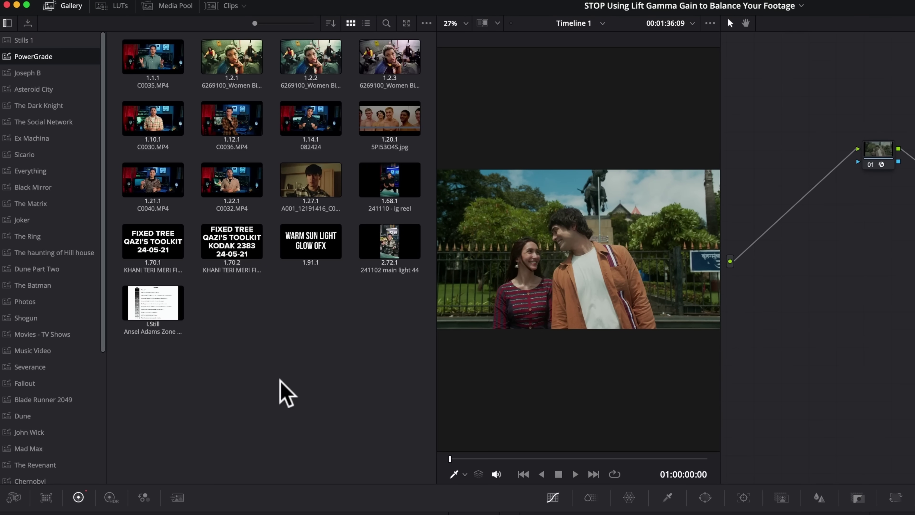
left_click(71, 6)
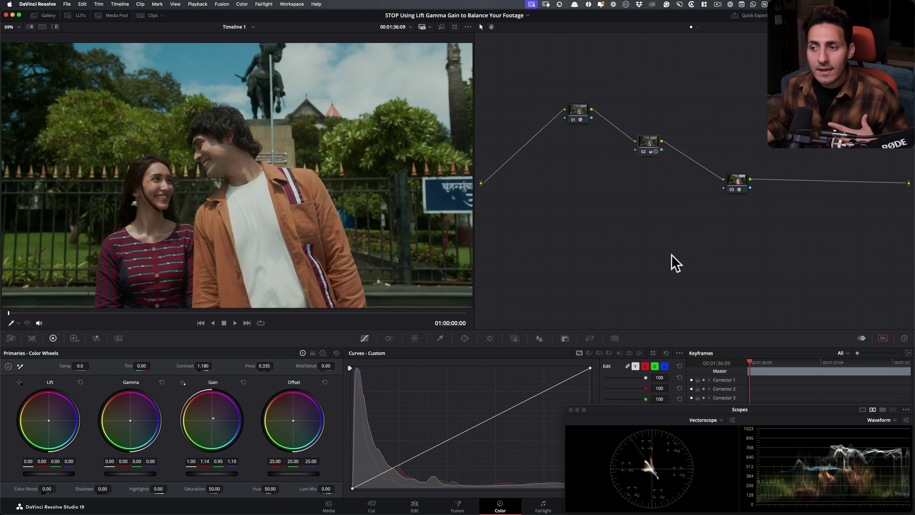
Nudge node 02 up and toggle it off and on to compare the grade
left_click_drag(647, 143, 647, 135)
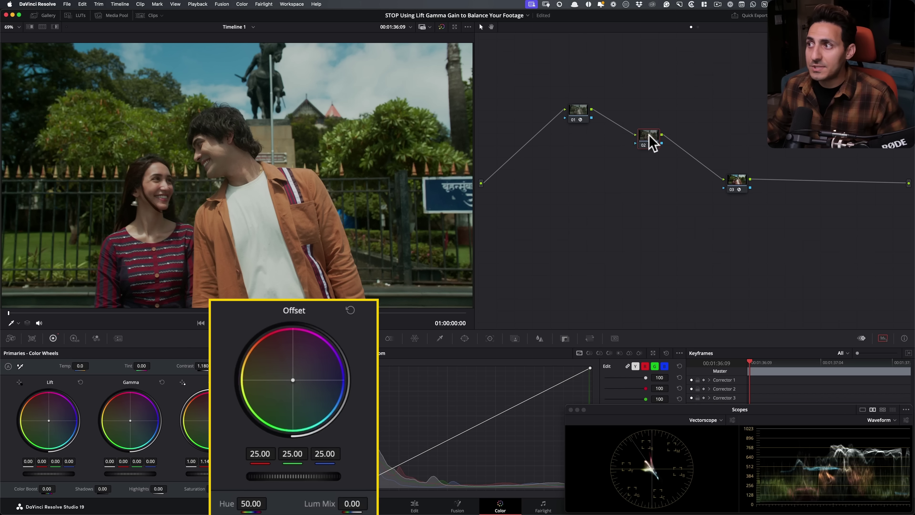
right_click(651, 142)
left_click(539, 223)
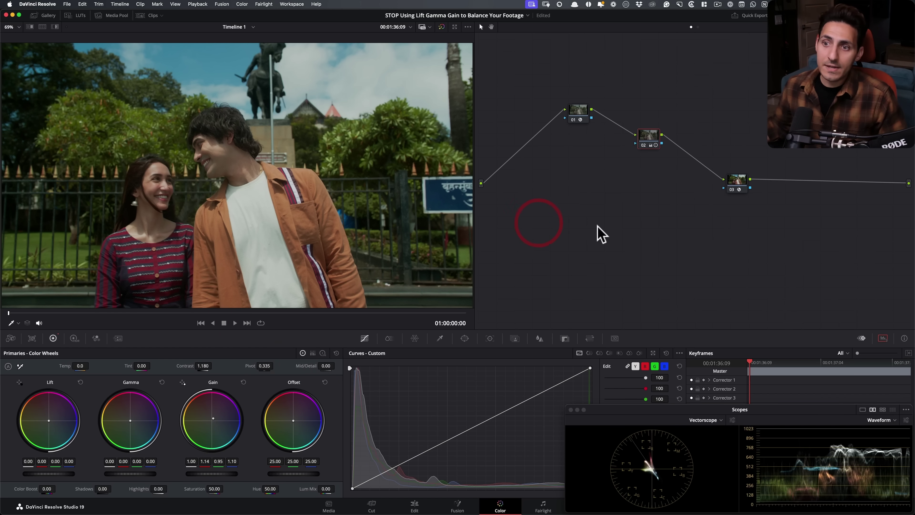
key("super+d")
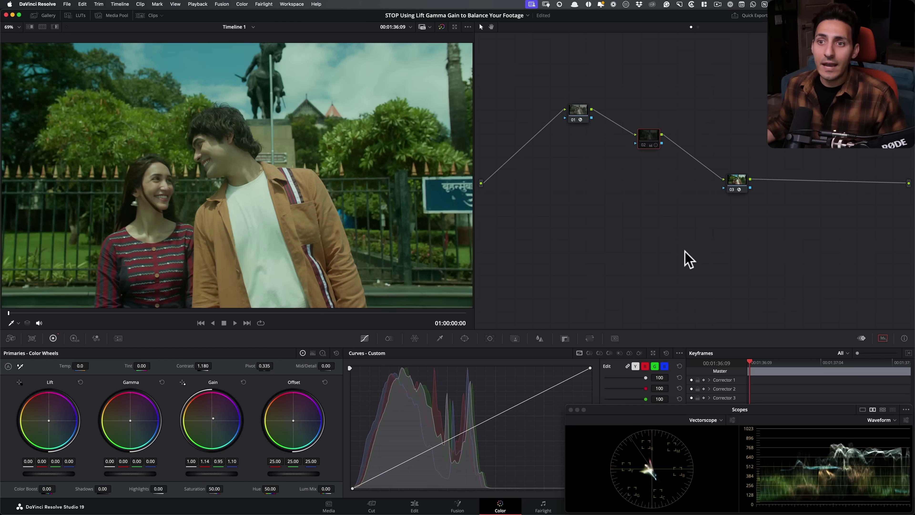
key("super+d")
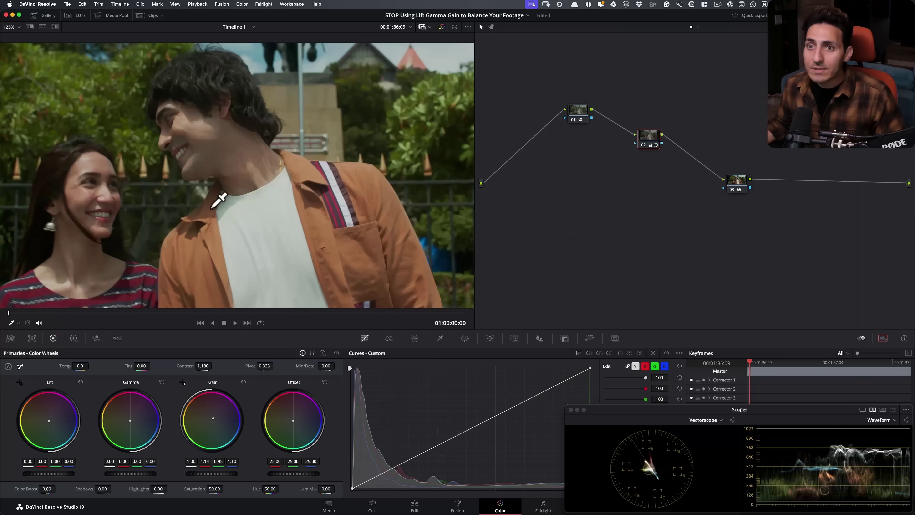
Switch to the Edit page and back to Color, then enlarge the viewer
key("shift+4")
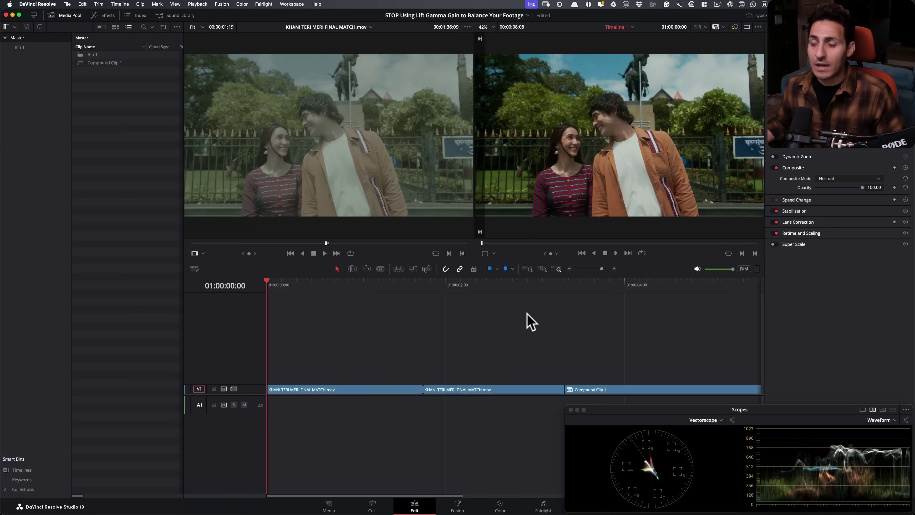
key("shift+6")
key("alt+f")
key("alt+f")
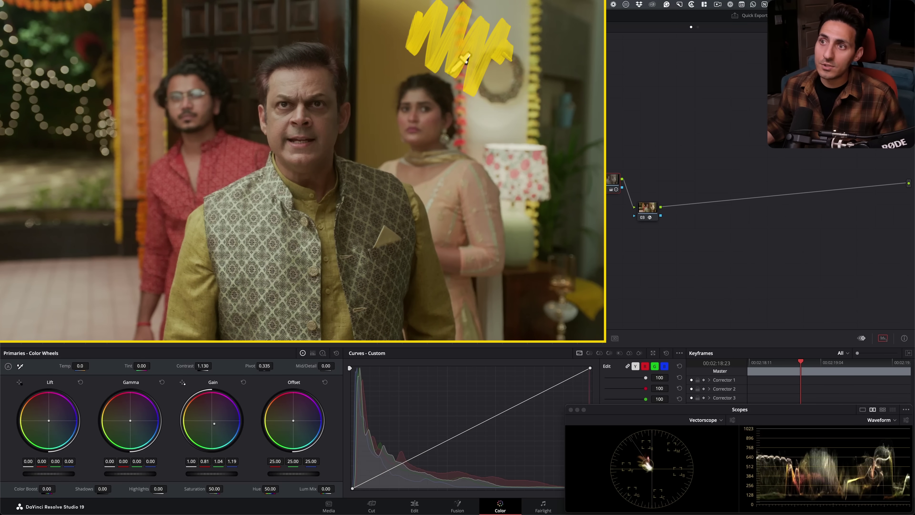
Compare grade Version 1 with Version 2, ending on Version 2 with Gain 0.81 / 1.04 / 1.19
key("ctrl+b")
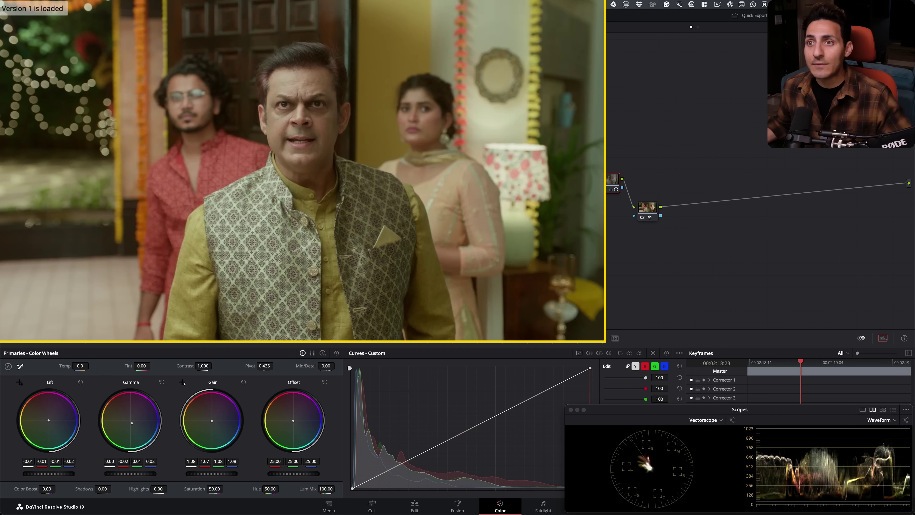
key("ctrl+b")
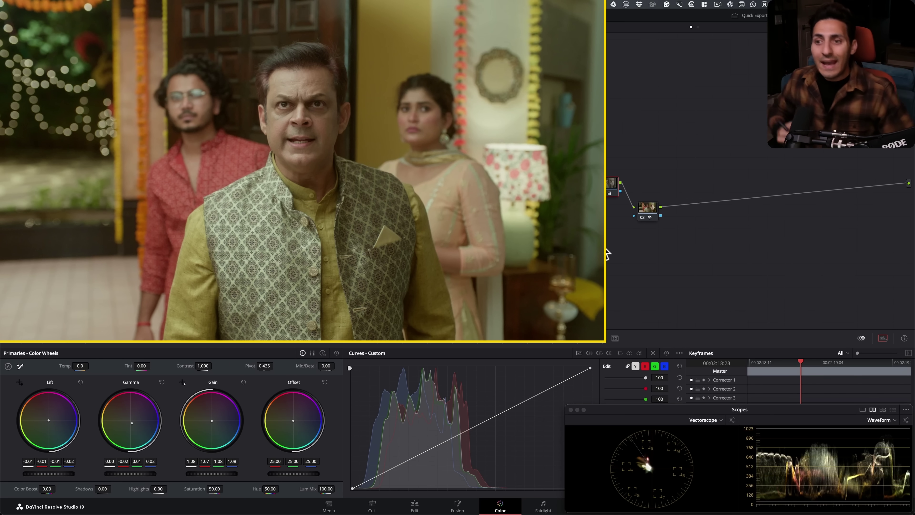
key("ctrl+n")
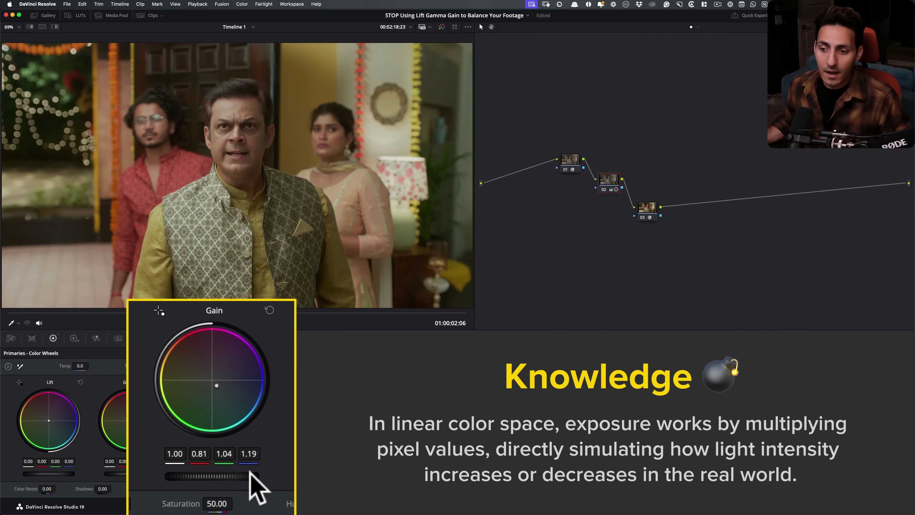
Lower the master Gain to darken the clip, reaching 0.93 / 0.76 / 0.97 / 1.11
left_click(74, 338)
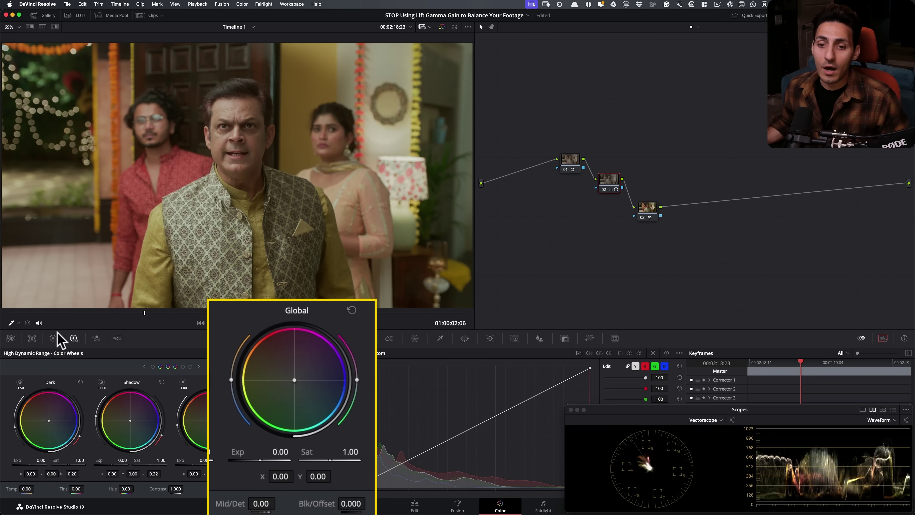
left_click(53, 338)
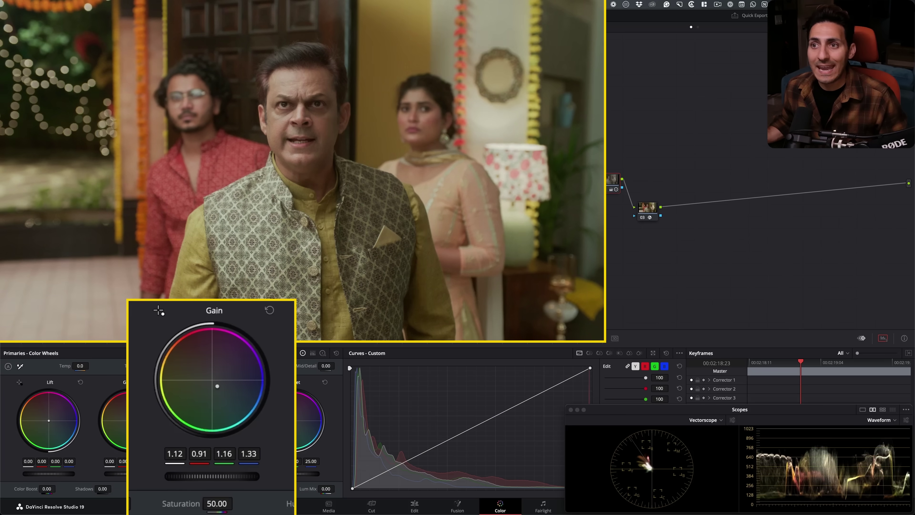
mouse_move(216, 475)
left_mouse_down()
mouse_move(197, 475)
mouse_move(209, 475)
left_mouse_up()
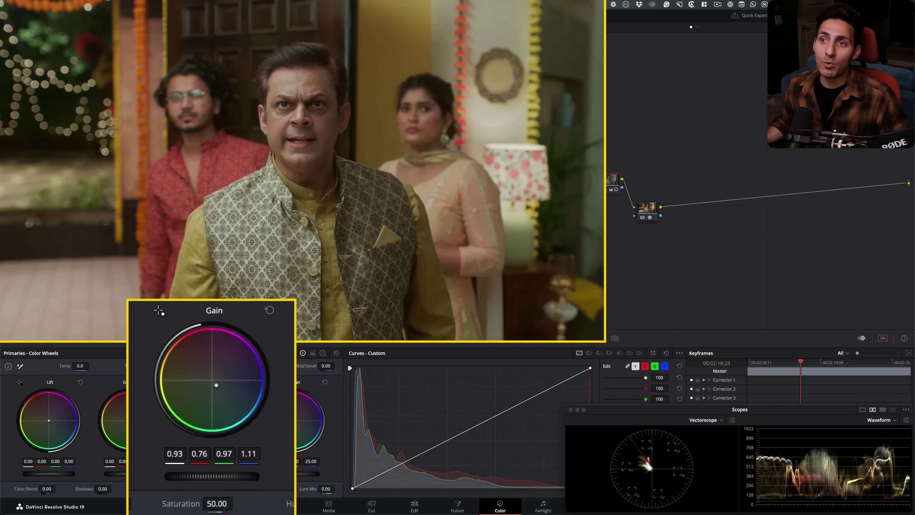